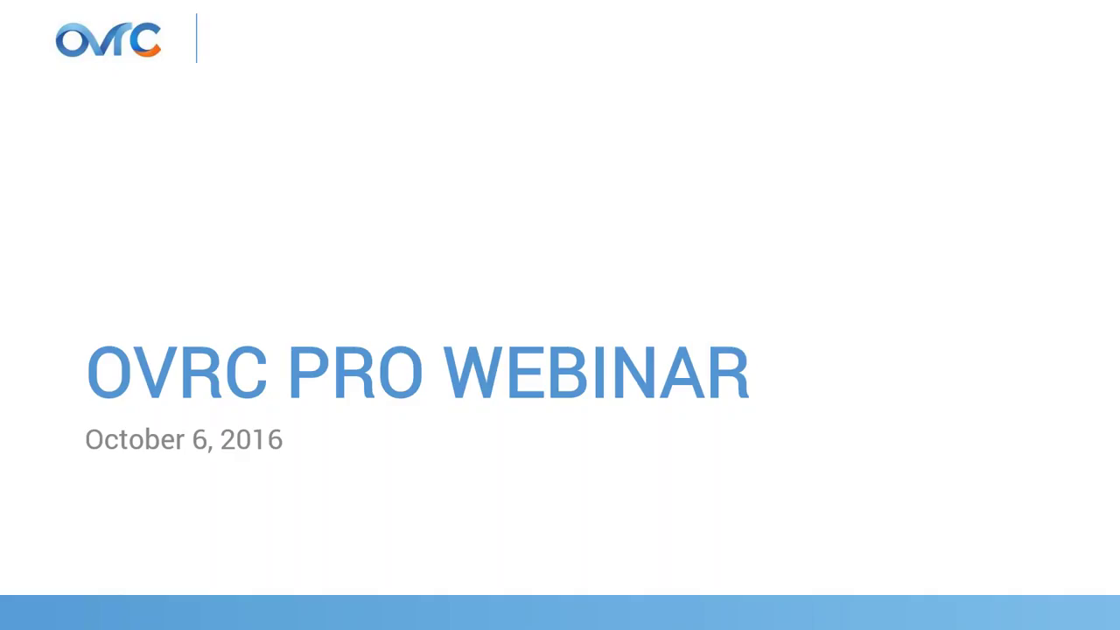
# Advance the slideshow from the title slide to slide 2, 'SNEAK PEAK!'.
pyautogui.click(358, 78)
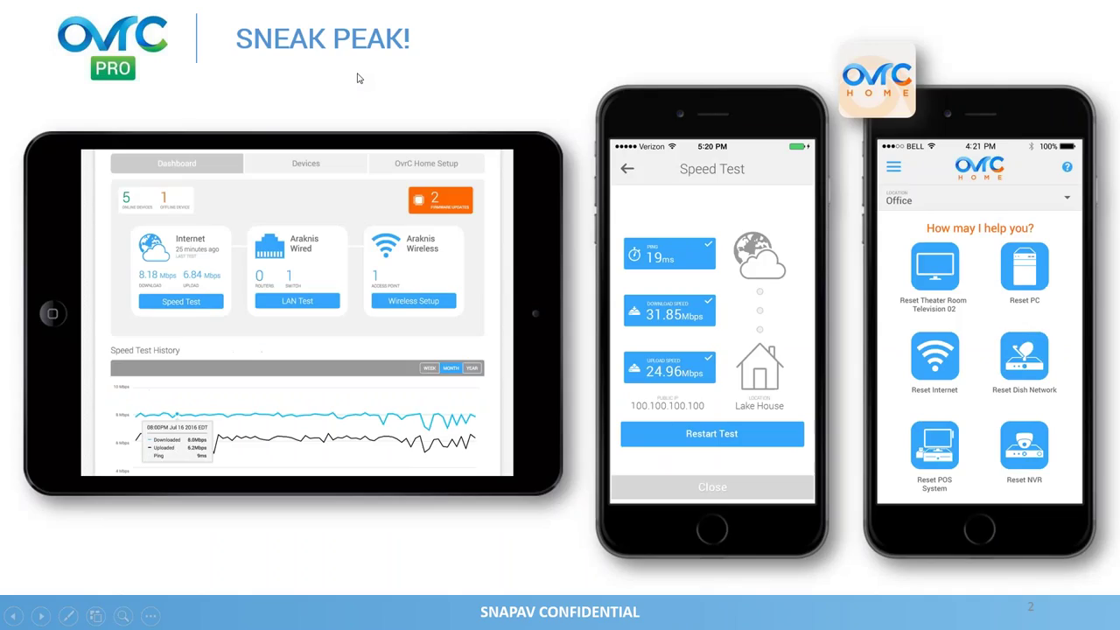
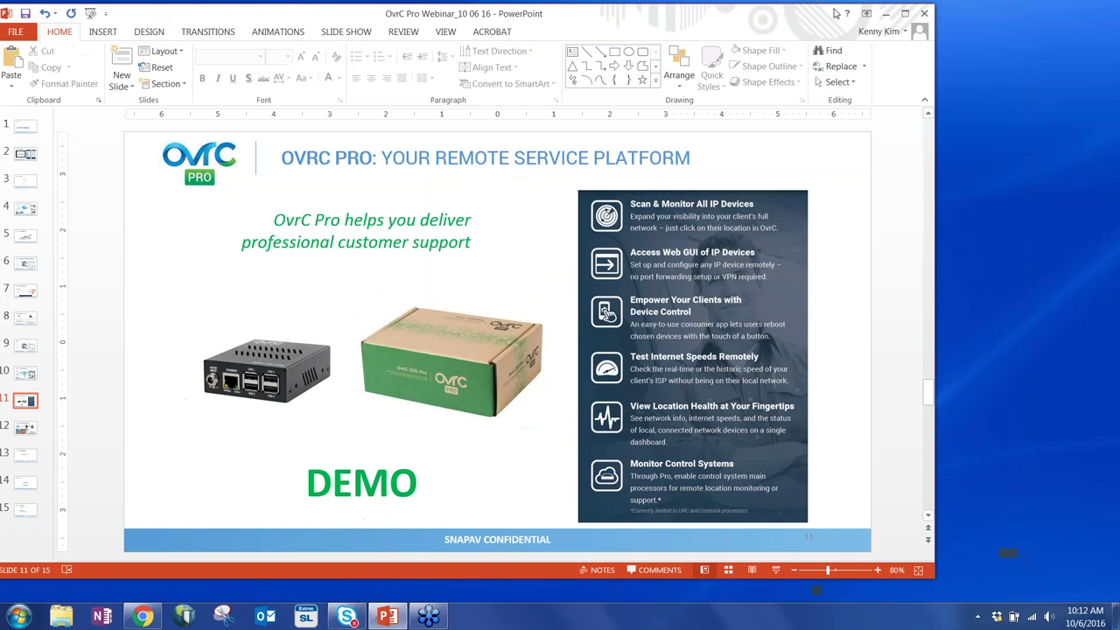
# Minimize the webinar presentation in PowerPoint.
pyautogui.click(887, 14)
# Switch to the OvrC Customers page in Chrome and maximize the window.
pyautogui.hotkey('alt', 'Tab')
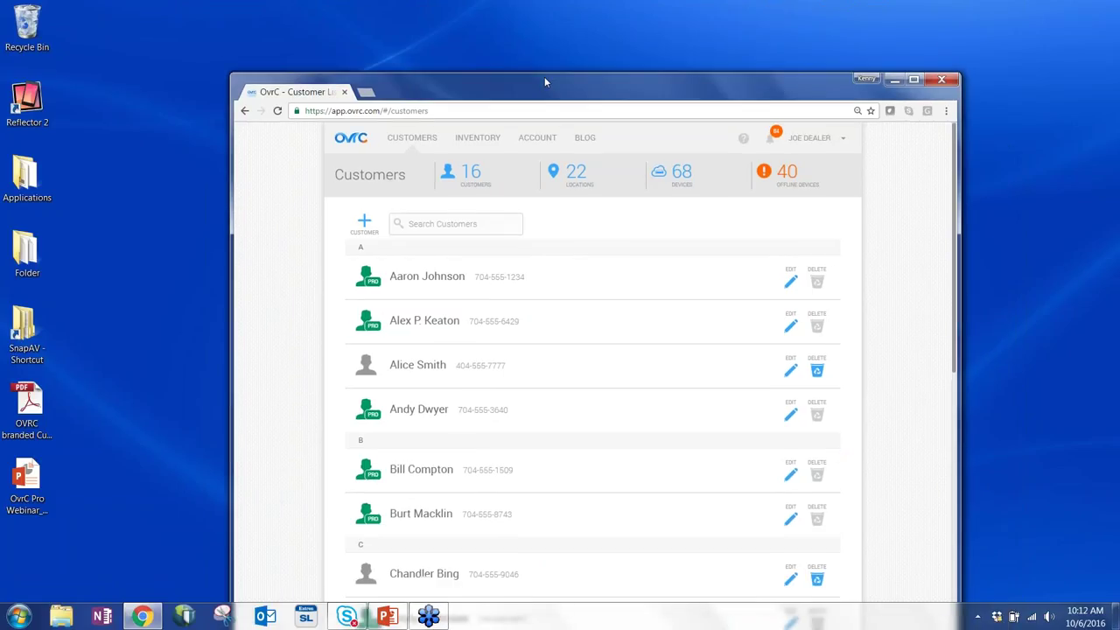
pyautogui.press('super+Up')
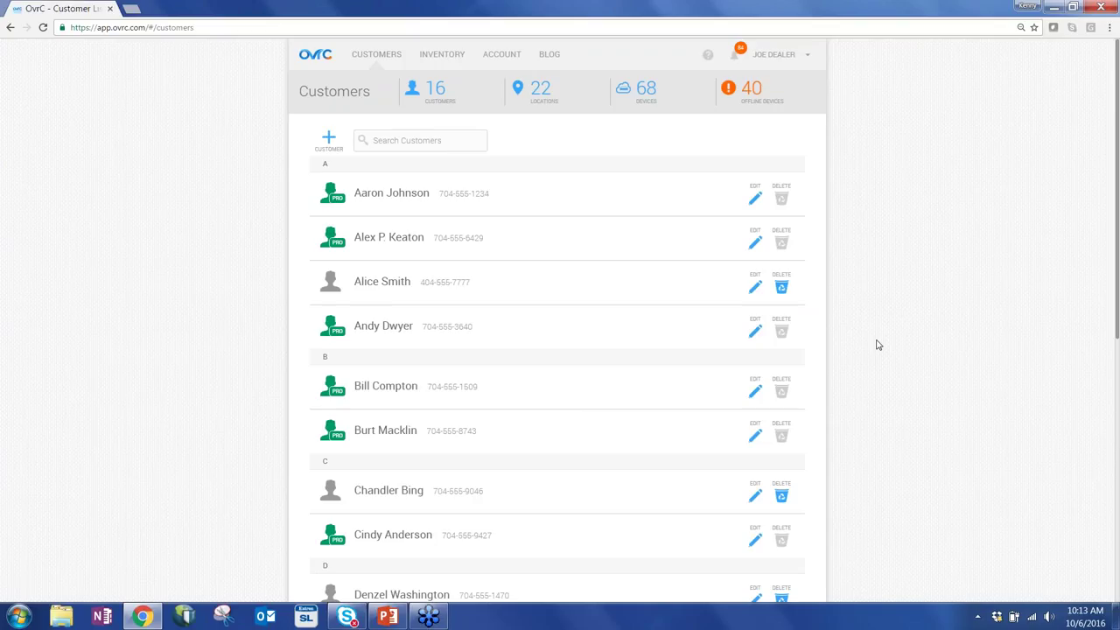
pyautogui.scroll(-1, 879, 345)
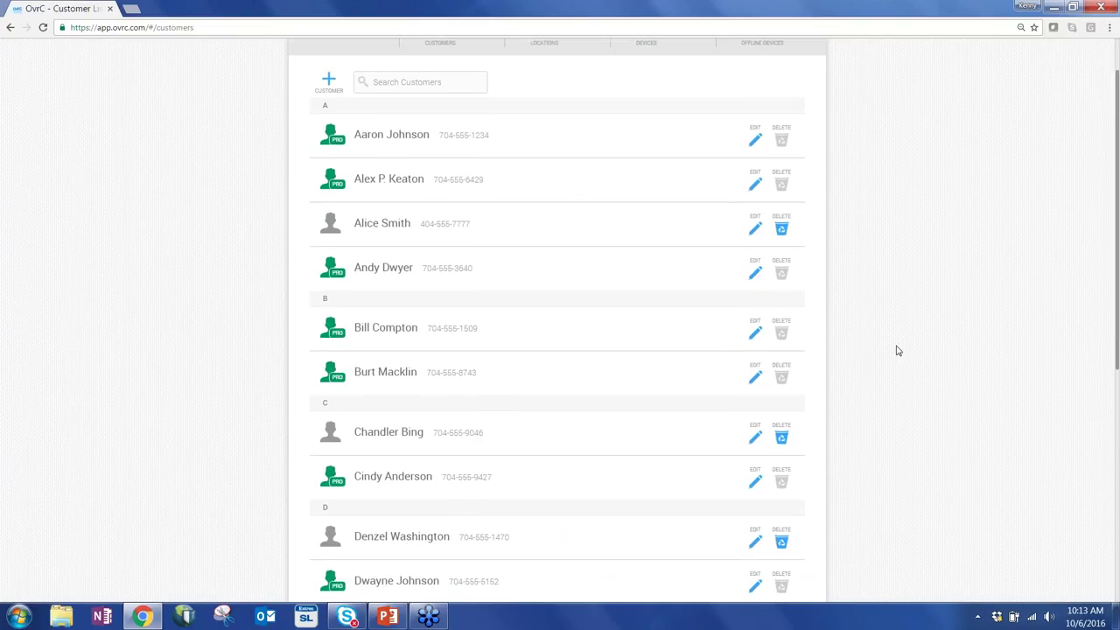
pyautogui.scroll(1, 397, 297)
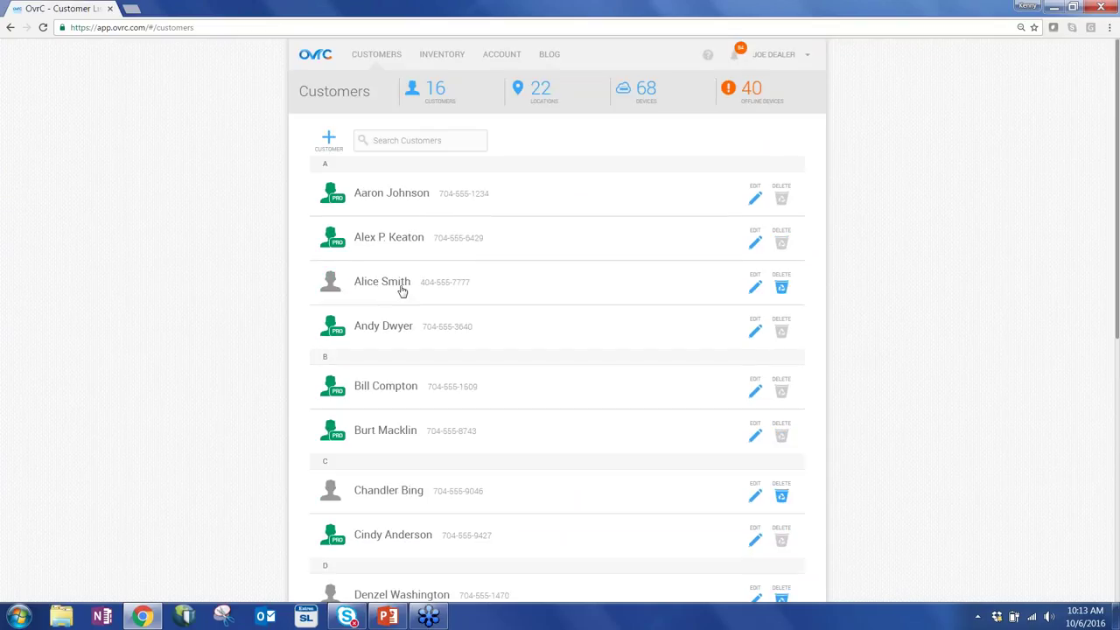
# Open the non-Pro customer's Home devices, review the Araknis 300 PoE Switch details, then go back.
pyautogui.click(401, 291)
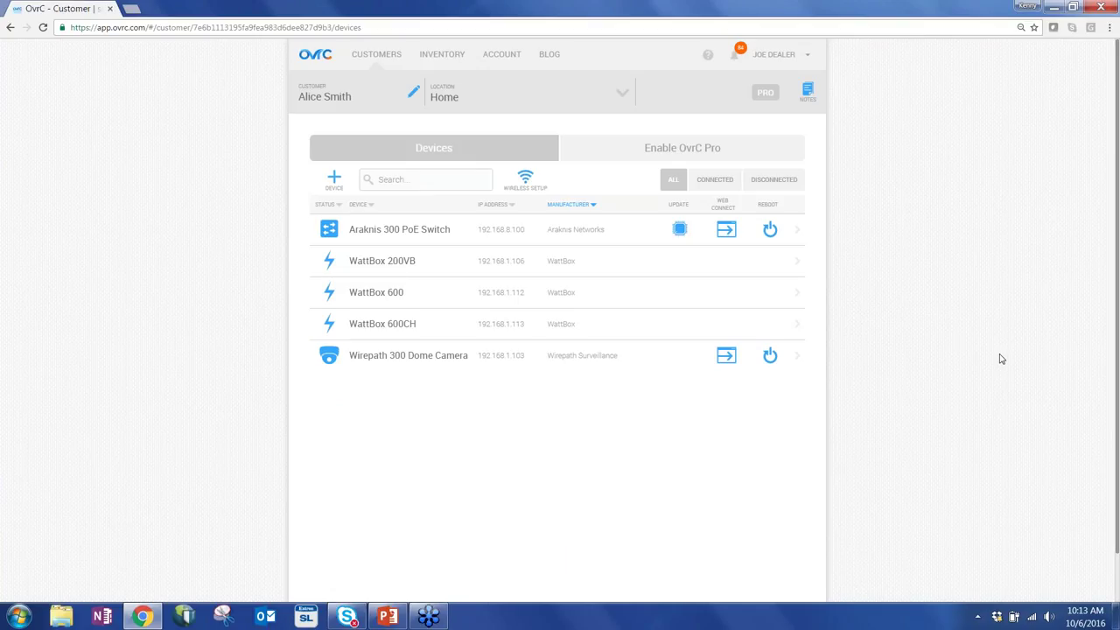
pyautogui.click(425, 245)
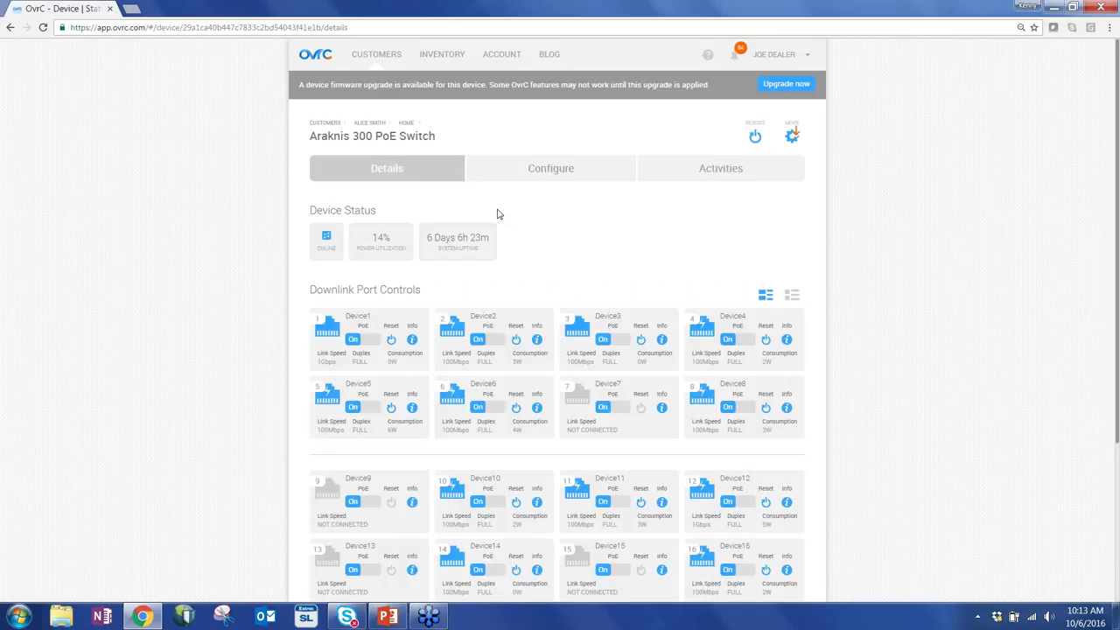
pyautogui.scroll(-5, 497, 215)
pyautogui.hotkey('alt', 'Left')
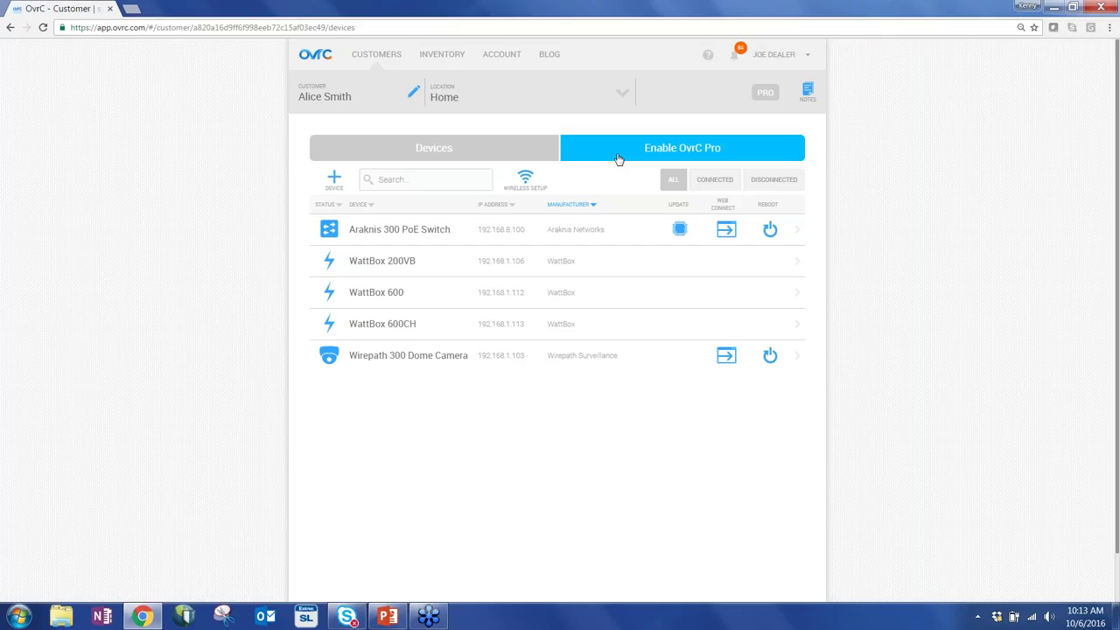
# Show the Enable OvrC Pro activation page for the customer's Home location.
pyautogui.click(618, 159)
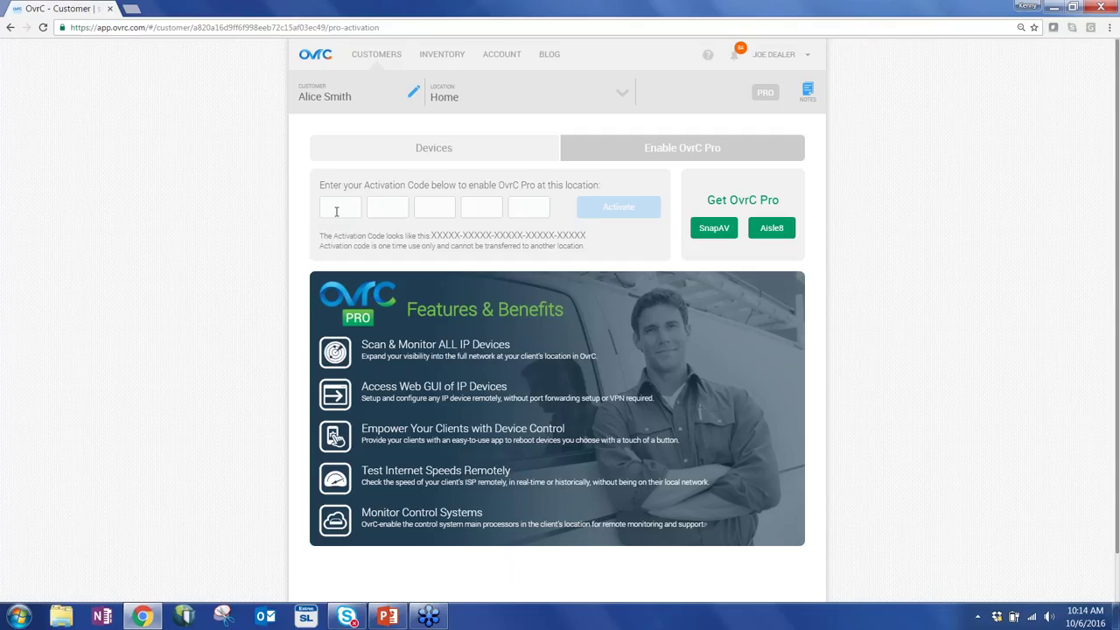
# Return to the Customers list and open the Pro customer's Home dashboard.
pyautogui.click(384, 57)
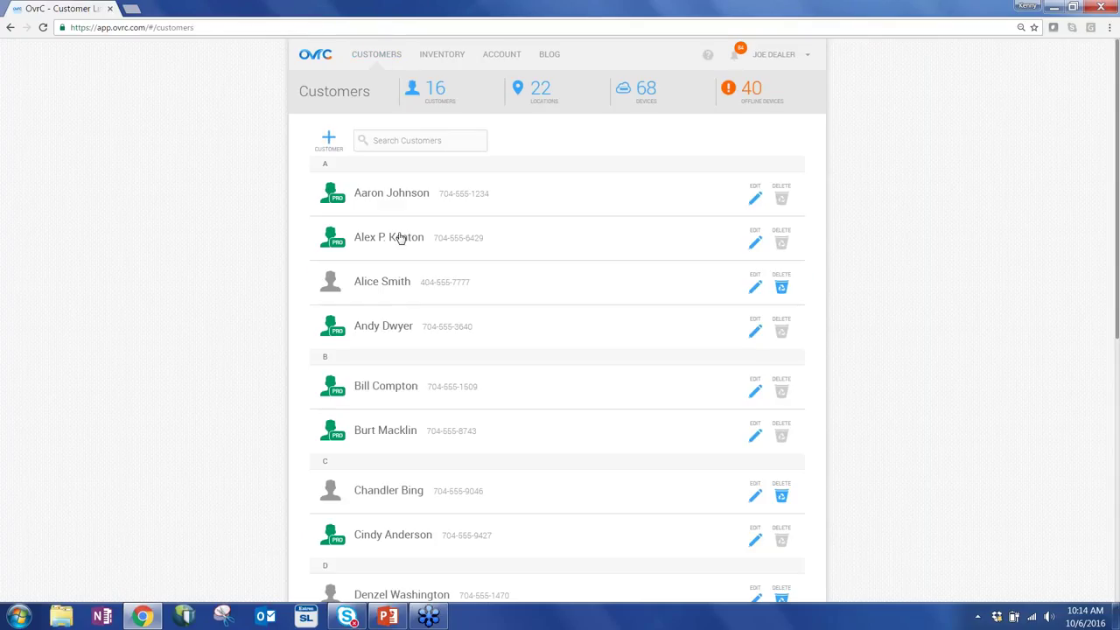
pyautogui.click(423, 196)
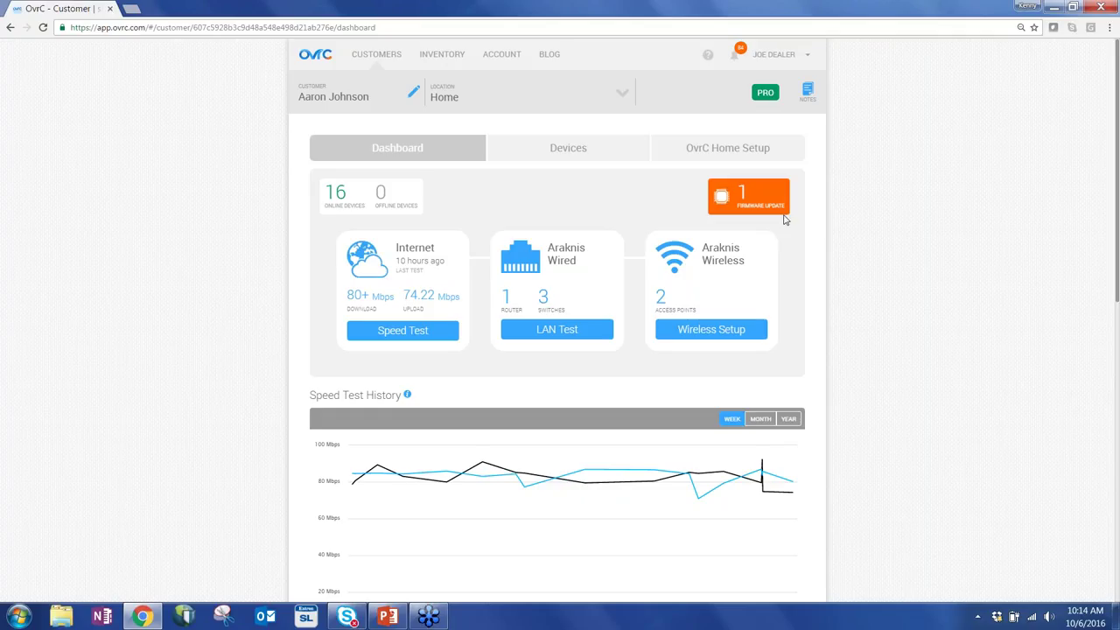
pyautogui.scroll(-1, 814, 315)
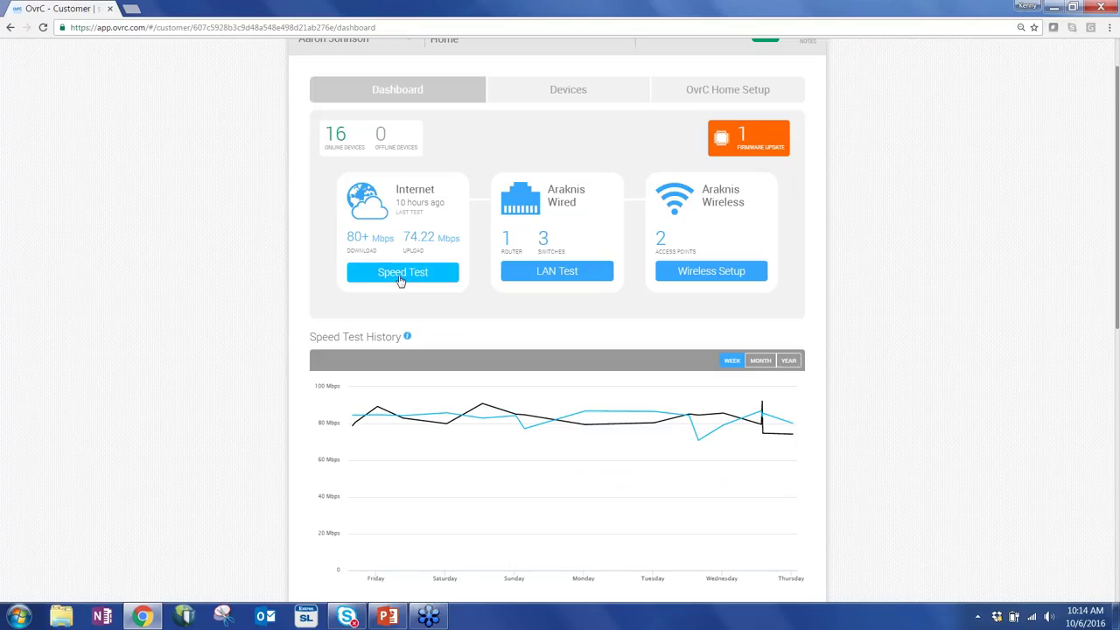
# Open the speed test, leave the auto-test interval at 24 Hours, and close it.
pyautogui.click(400, 273)
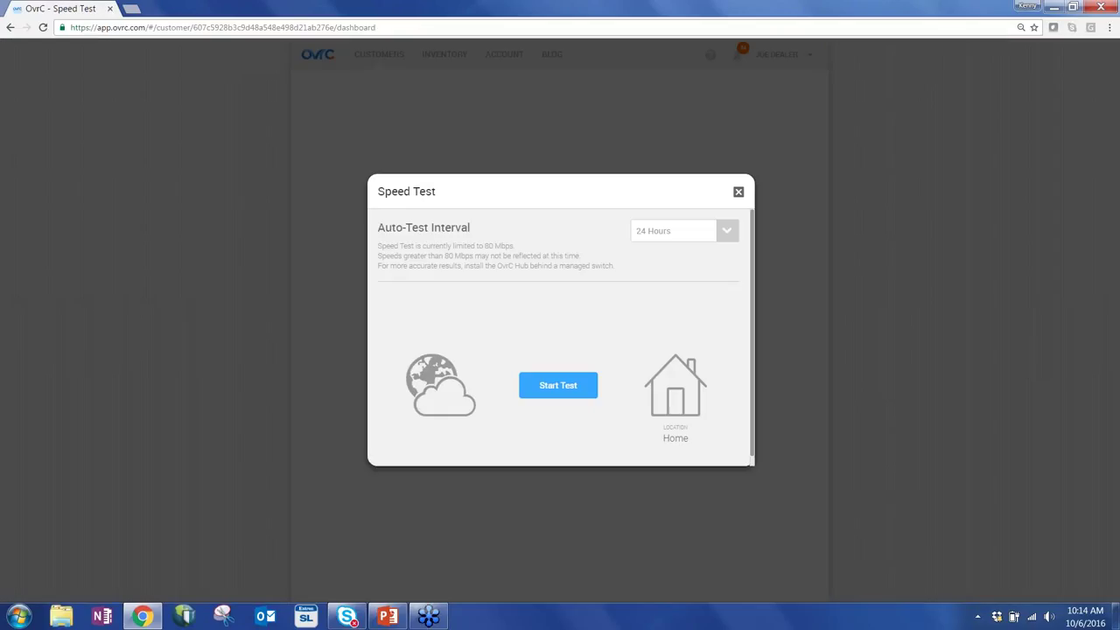
pyautogui.click(727, 235)
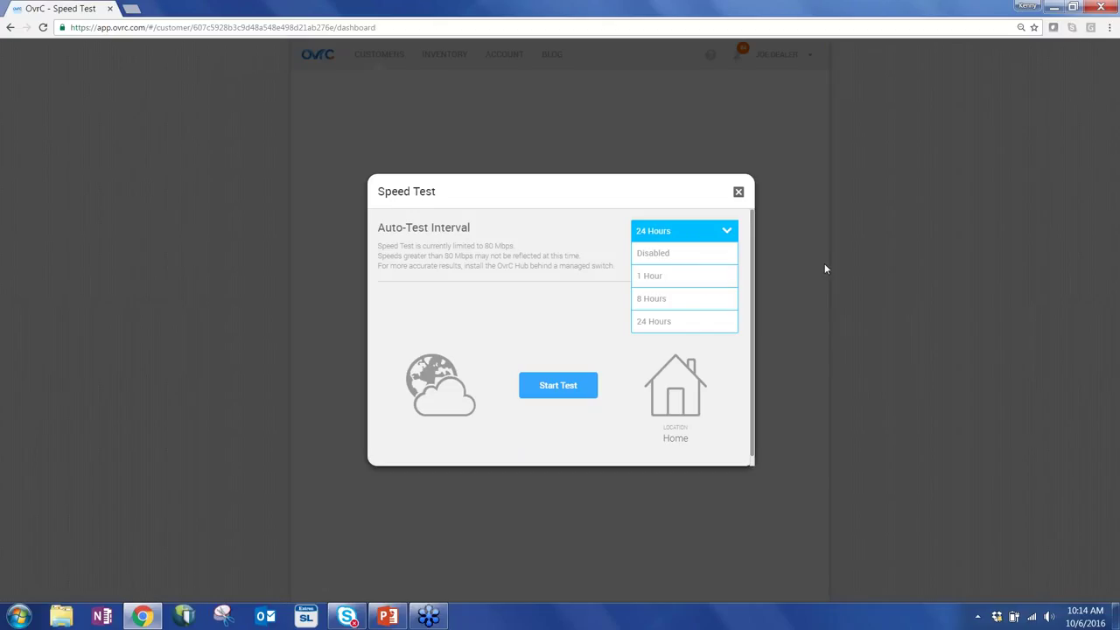
pyautogui.click(868, 270)
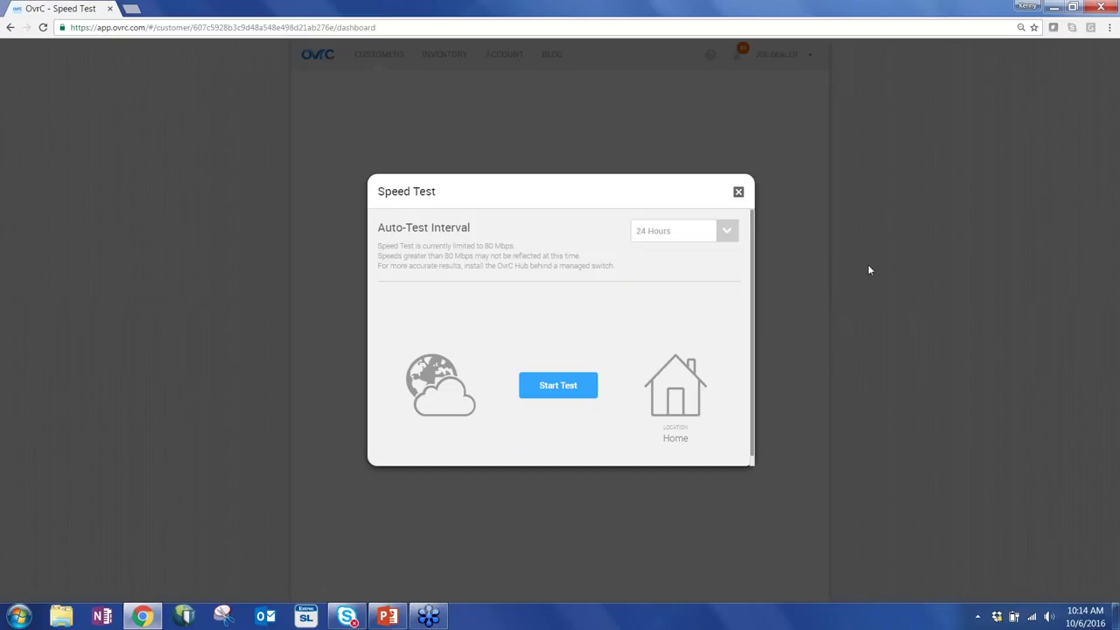
pyautogui.click(738, 194)
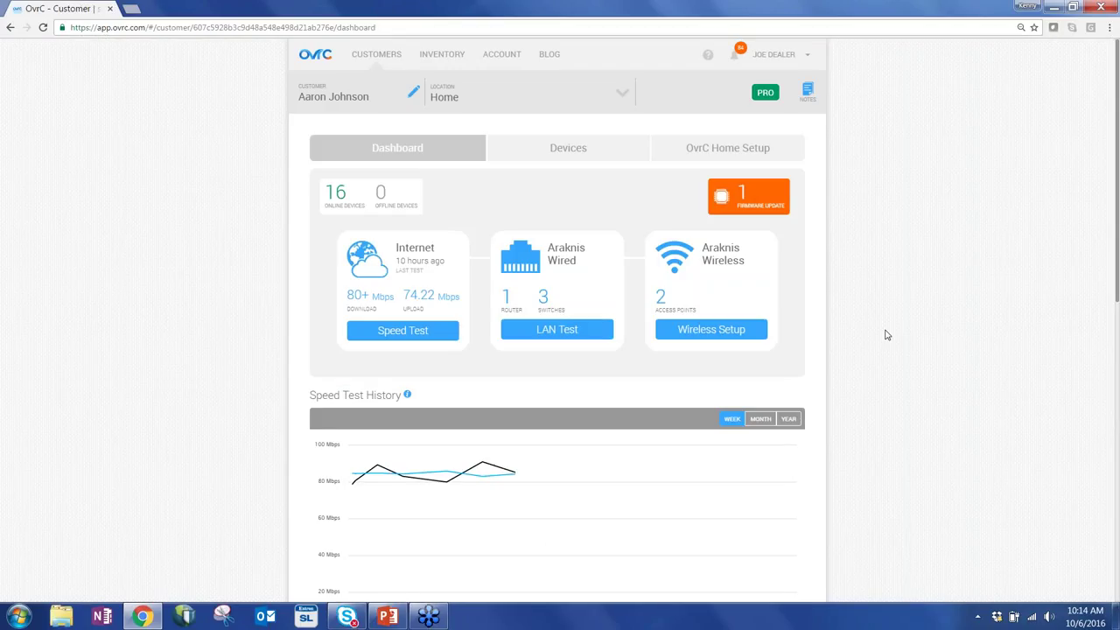
# Switch the Speed Test History chart from week to month view.
pyautogui.scroll(-2, 881, 337)
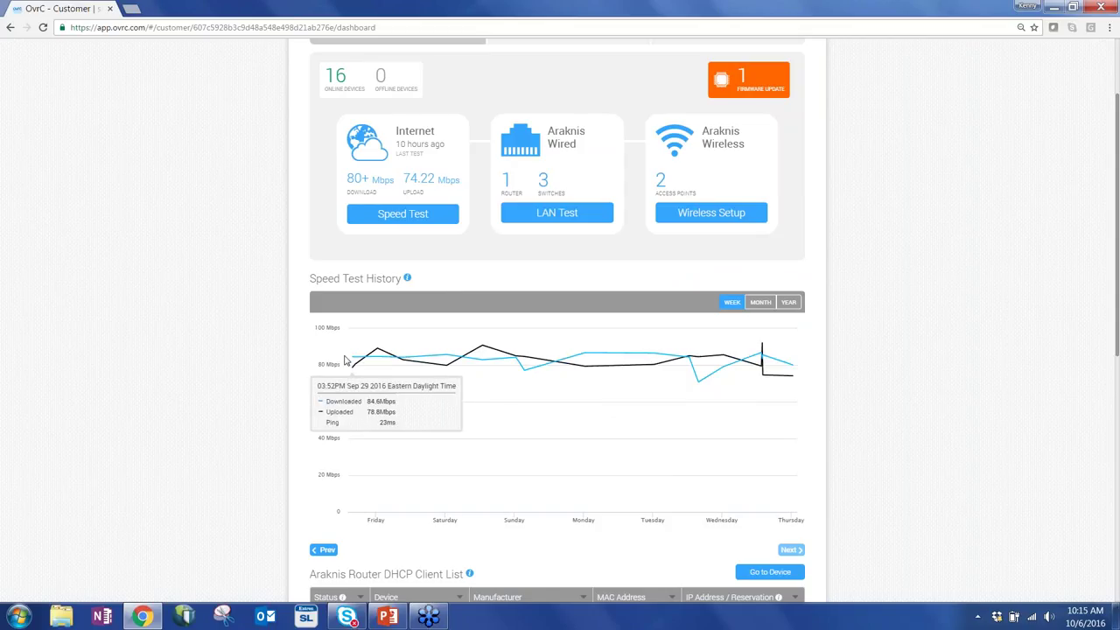
pyautogui.click(761, 302)
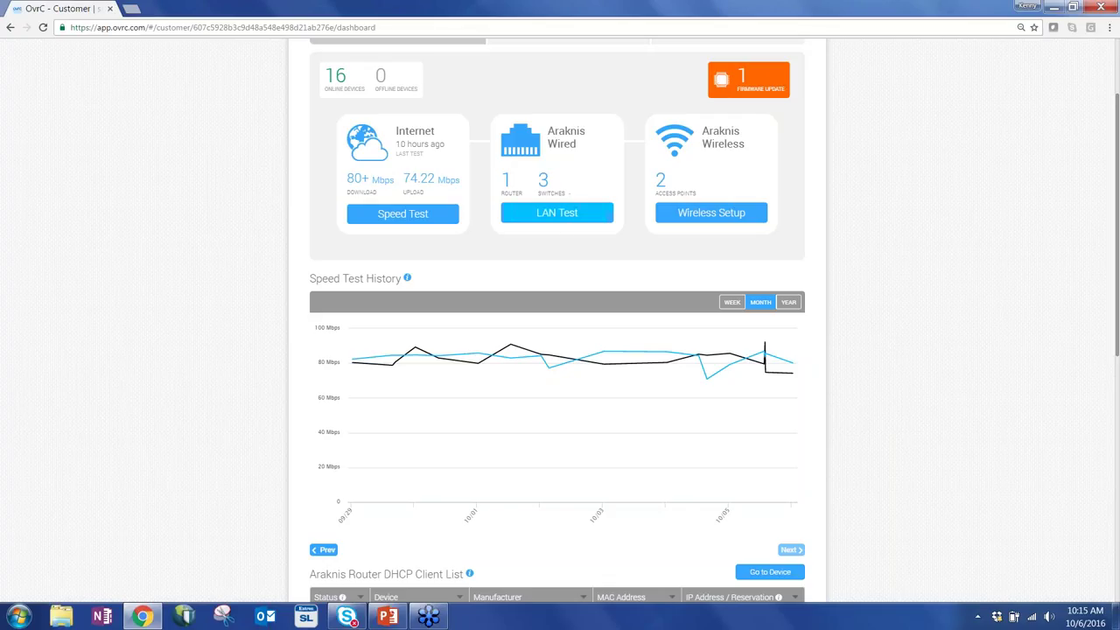
# Run a LAN ping test showing 35 devices: 25 online, 10 offline.
pyautogui.click(569, 223)
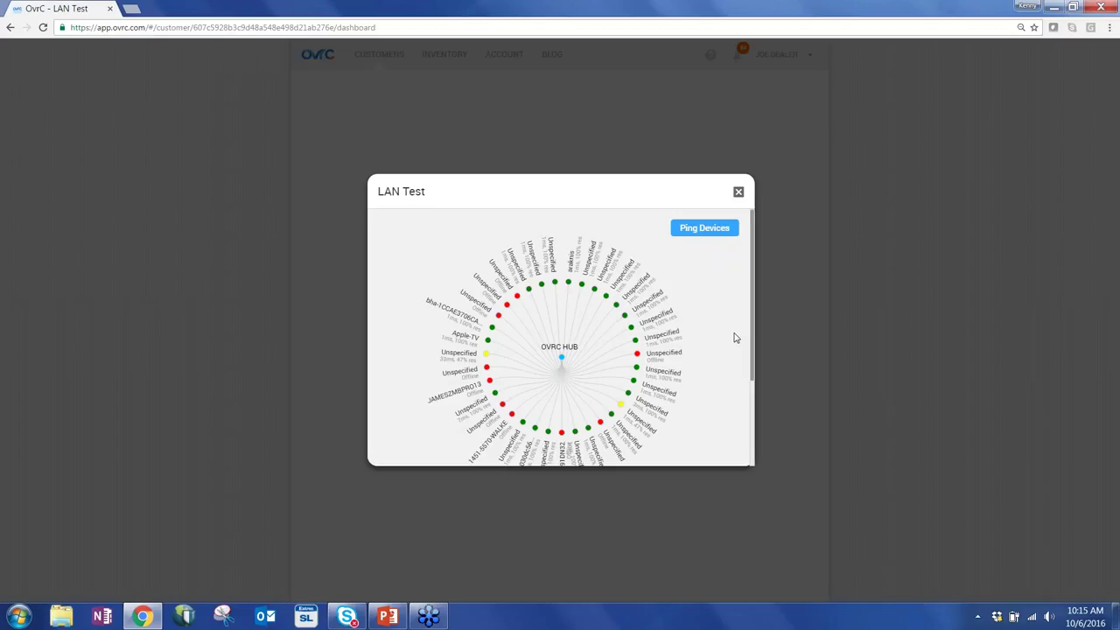
pyautogui.scroll(-1, 735, 338)
pyautogui.scroll(1, 732, 329)
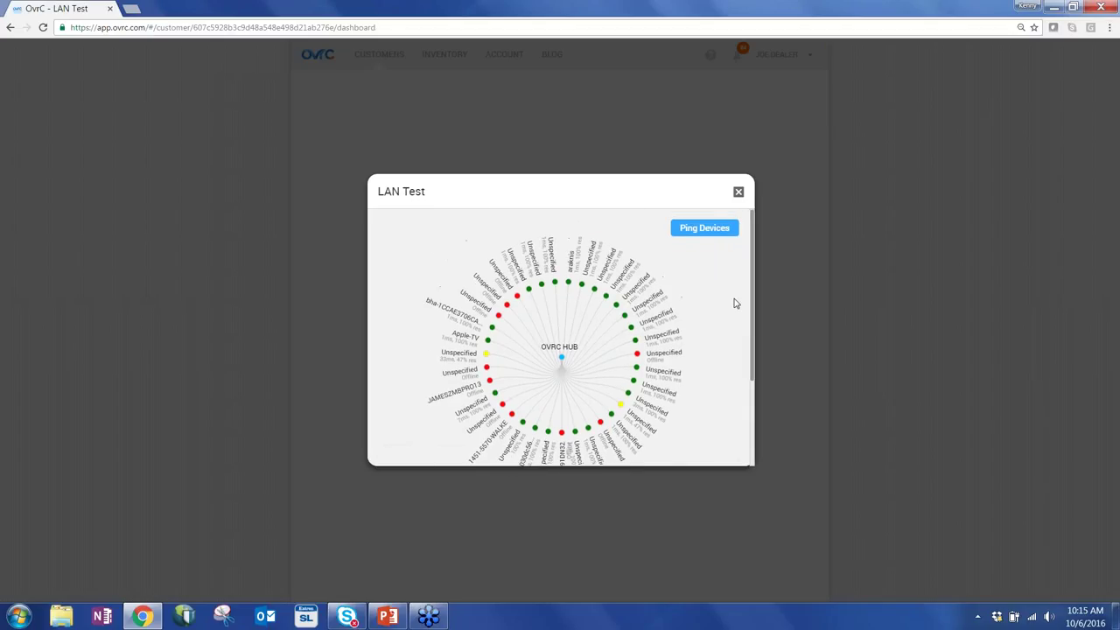
pyautogui.click(704, 228)
pyautogui.scroll(-1, 735, 378)
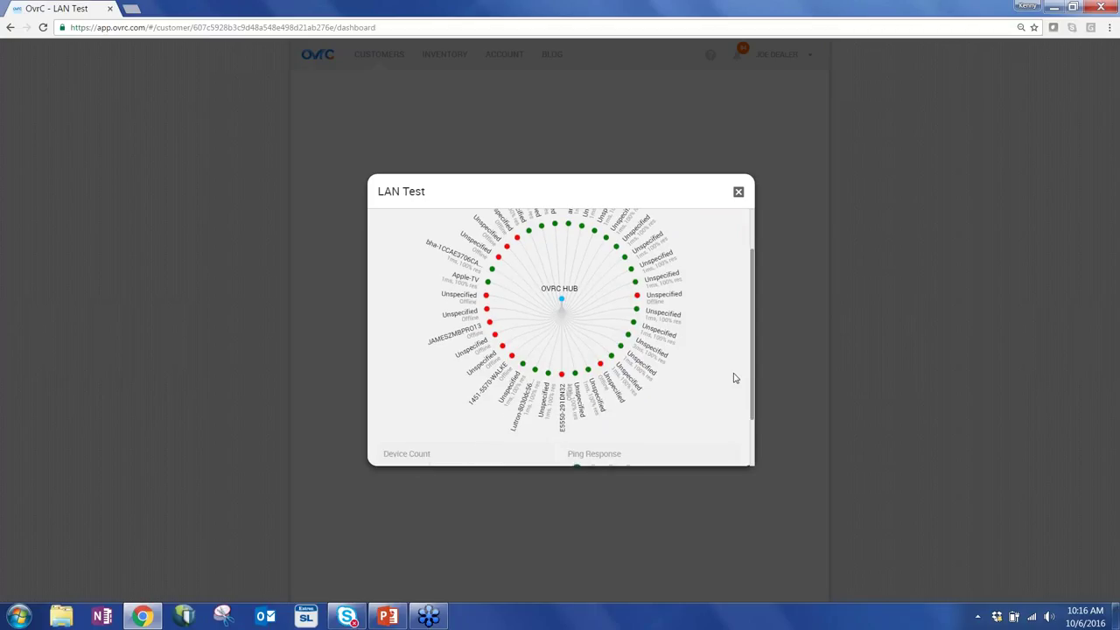
pyautogui.scroll(-1, 735, 377)
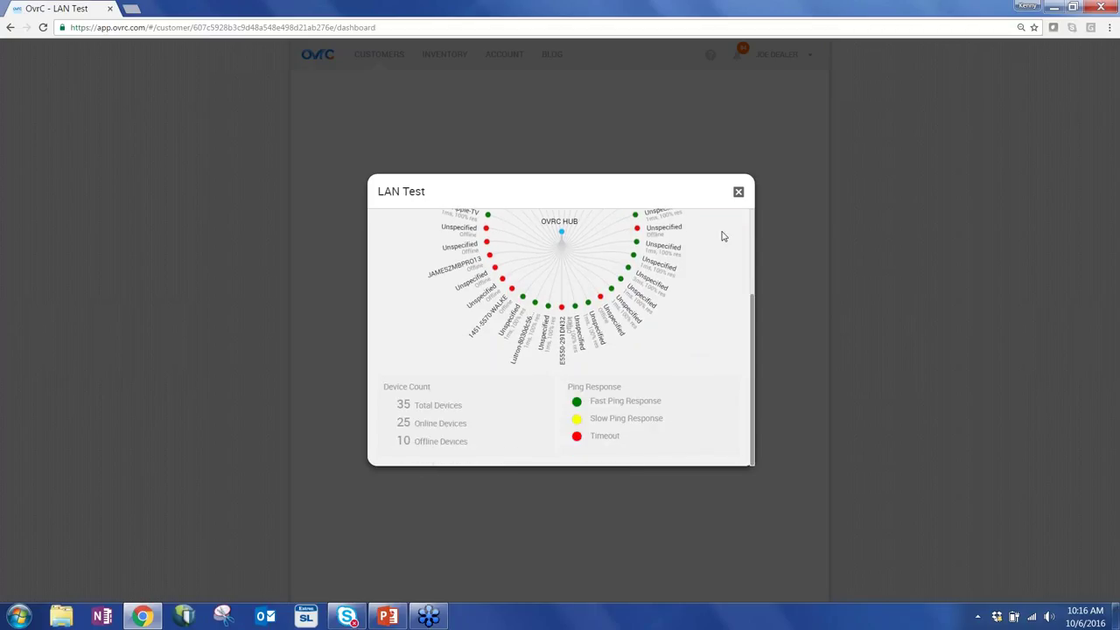
# Close the LAN test and start an Easy Wireless network named 'Test Network'.
pyautogui.click(739, 192)
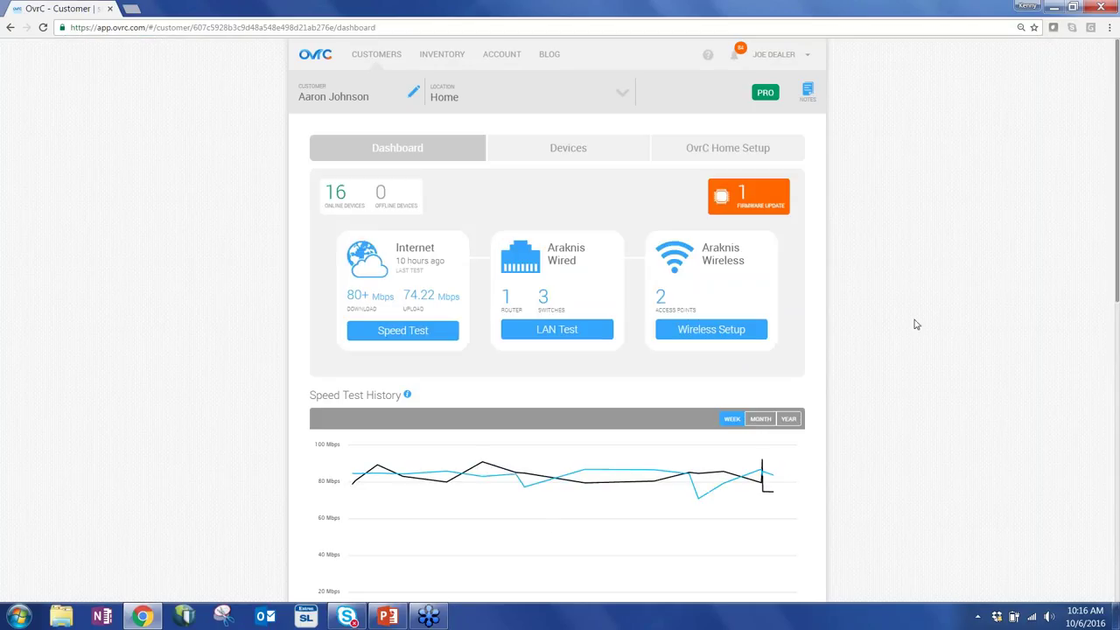
pyautogui.click(734, 332)
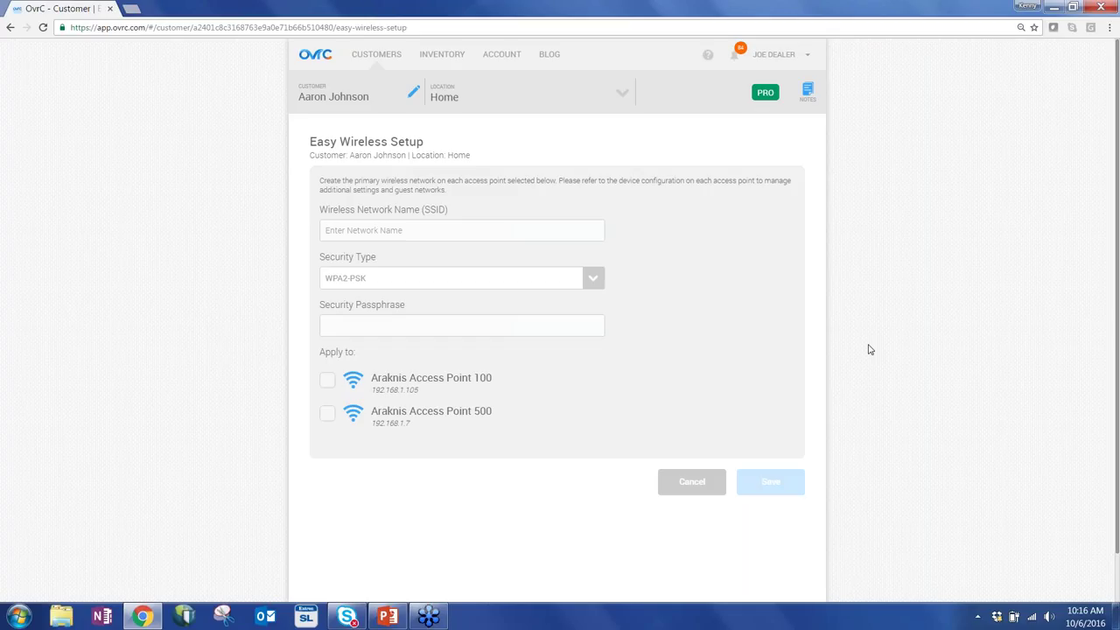
pyautogui.click(556, 238)
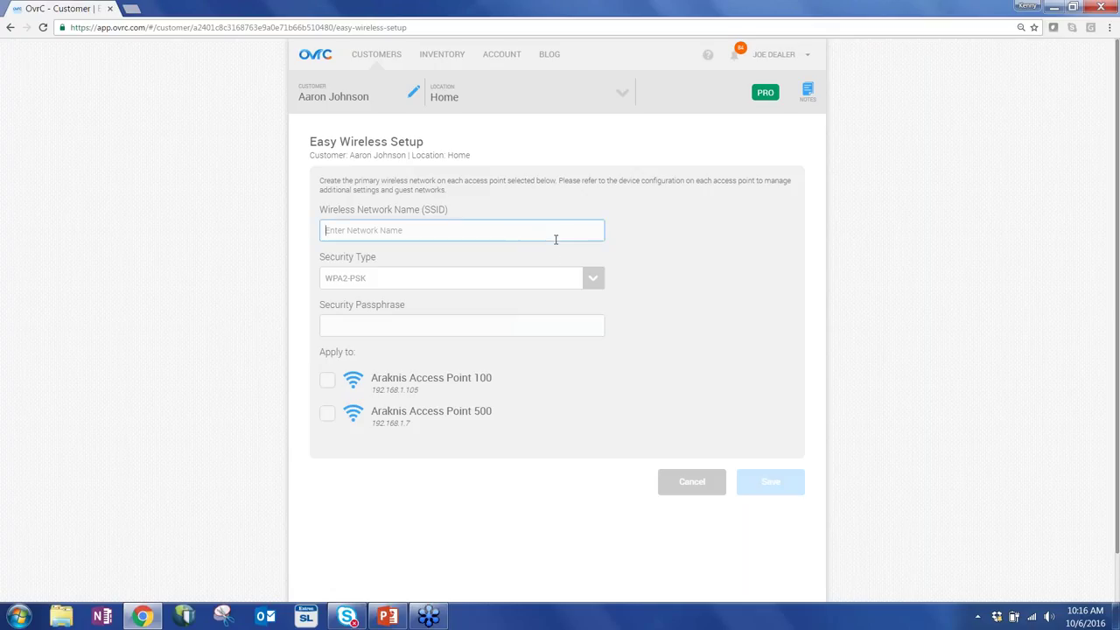
pyautogui.write('Test Network')
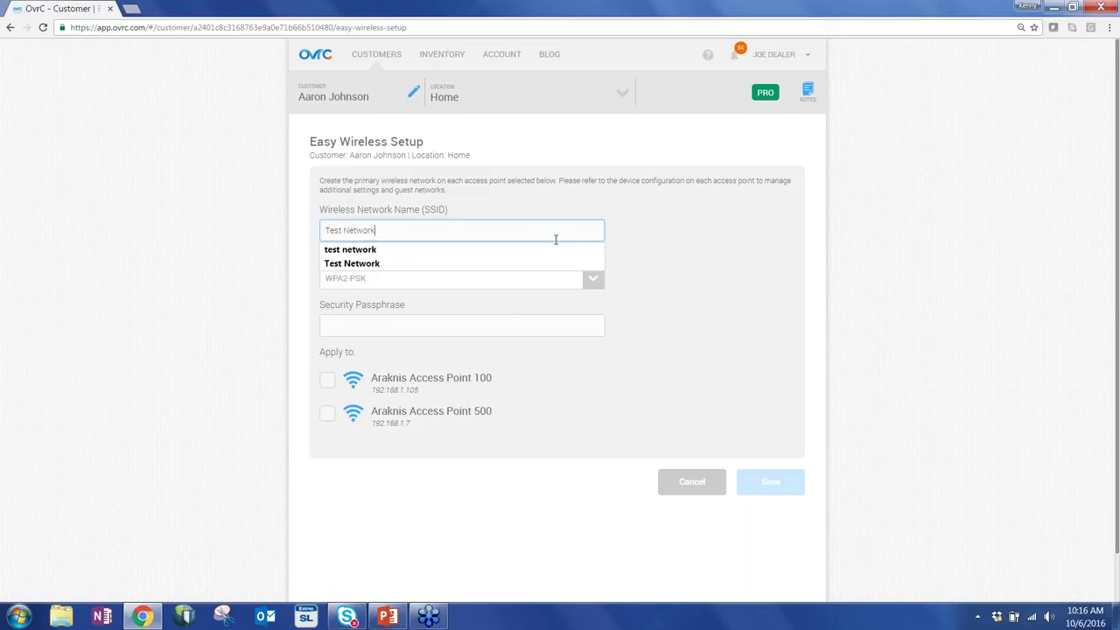
# Set WPA2-PSK with a passphrase on Access Points 100 and 500, then cancel the setup.
pyautogui.click(697, 237)
pyautogui.click(587, 278)
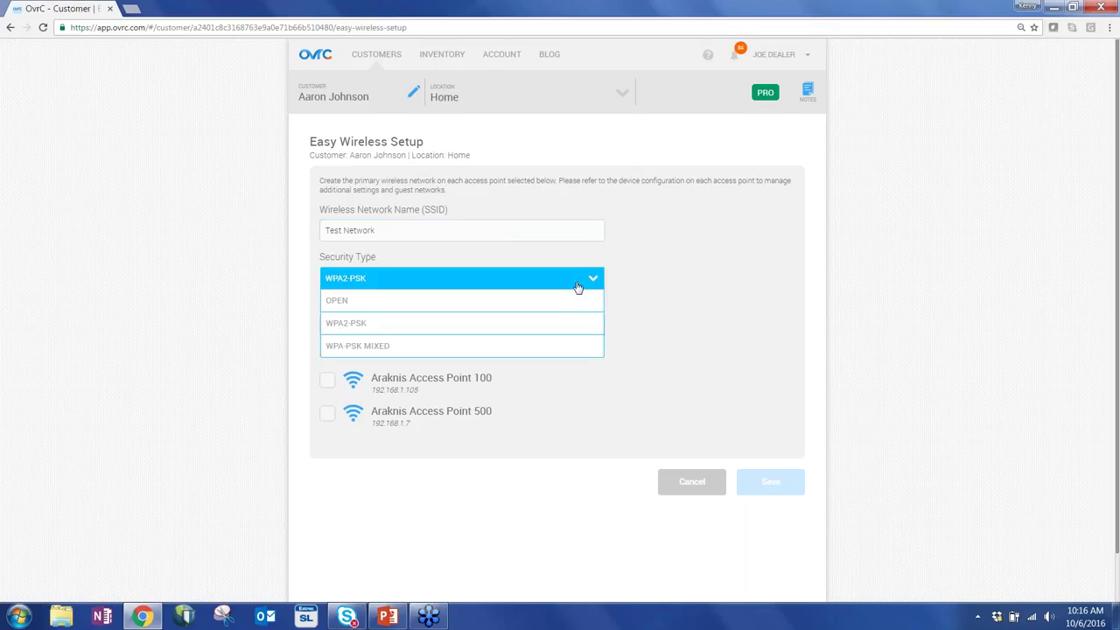
pyautogui.click(677, 283)
pyautogui.click(587, 329)
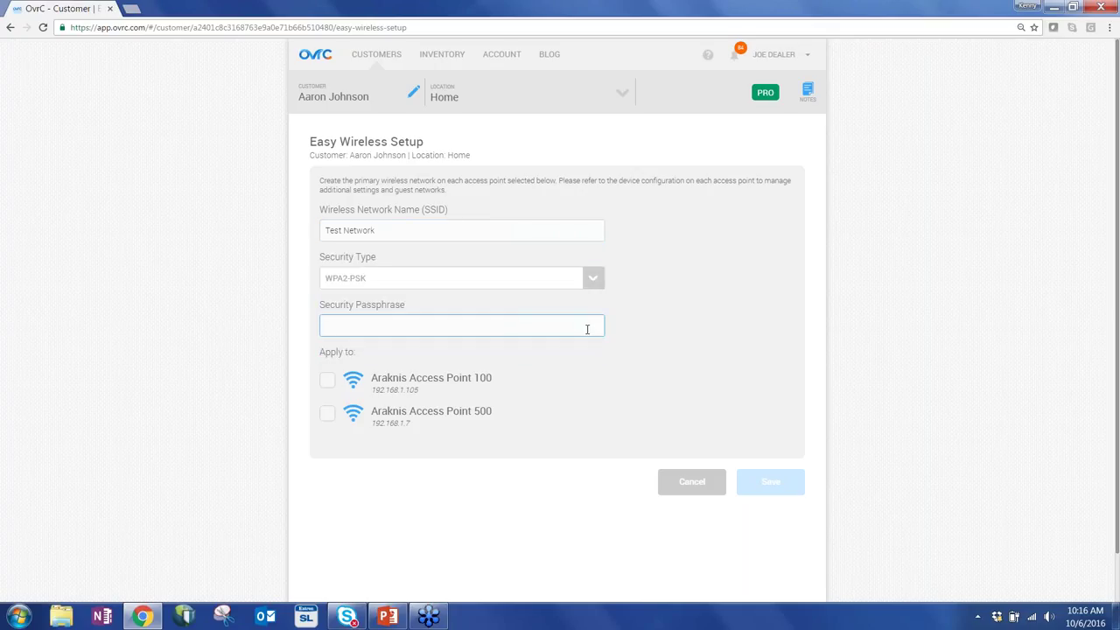
pyautogui.write('Test')
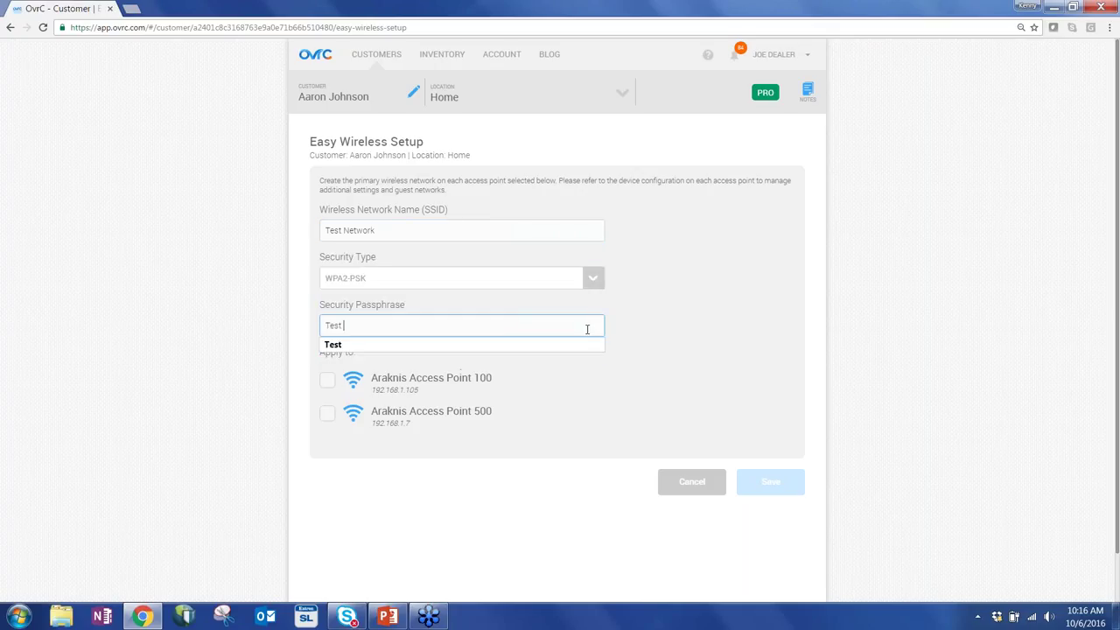
pyautogui.click(757, 344)
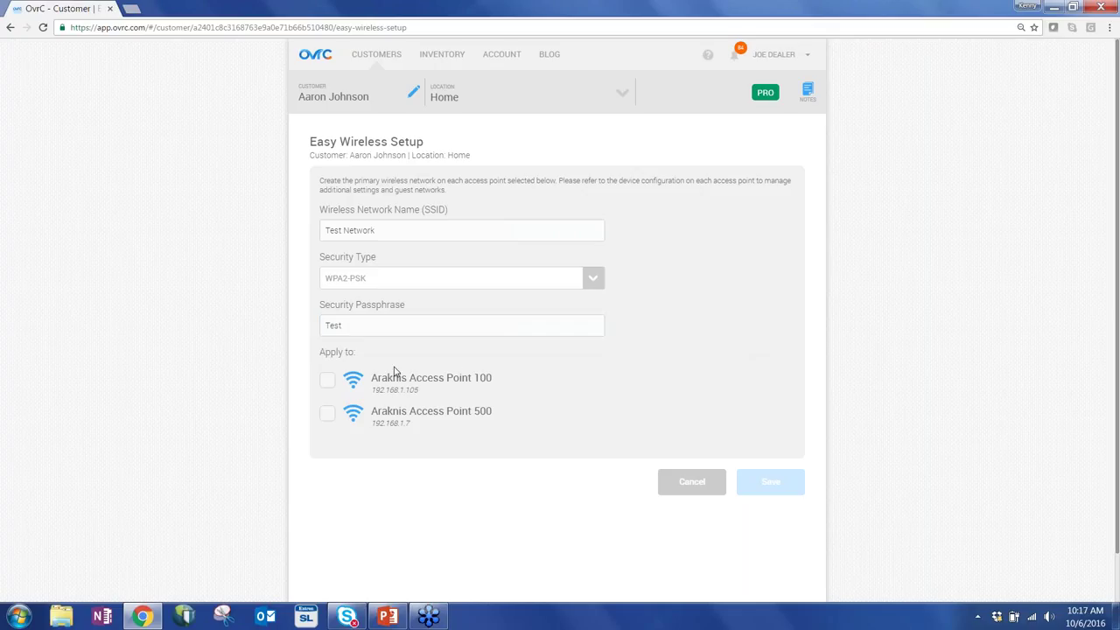
pyautogui.click(328, 389)
pyautogui.click(328, 414)
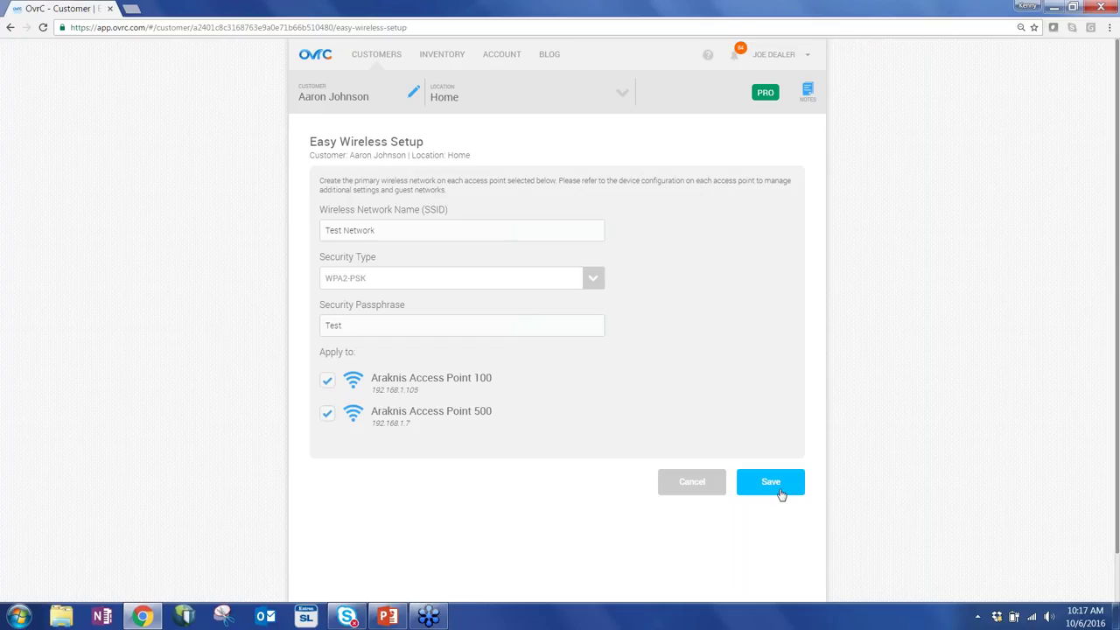
pyautogui.click(662, 487)
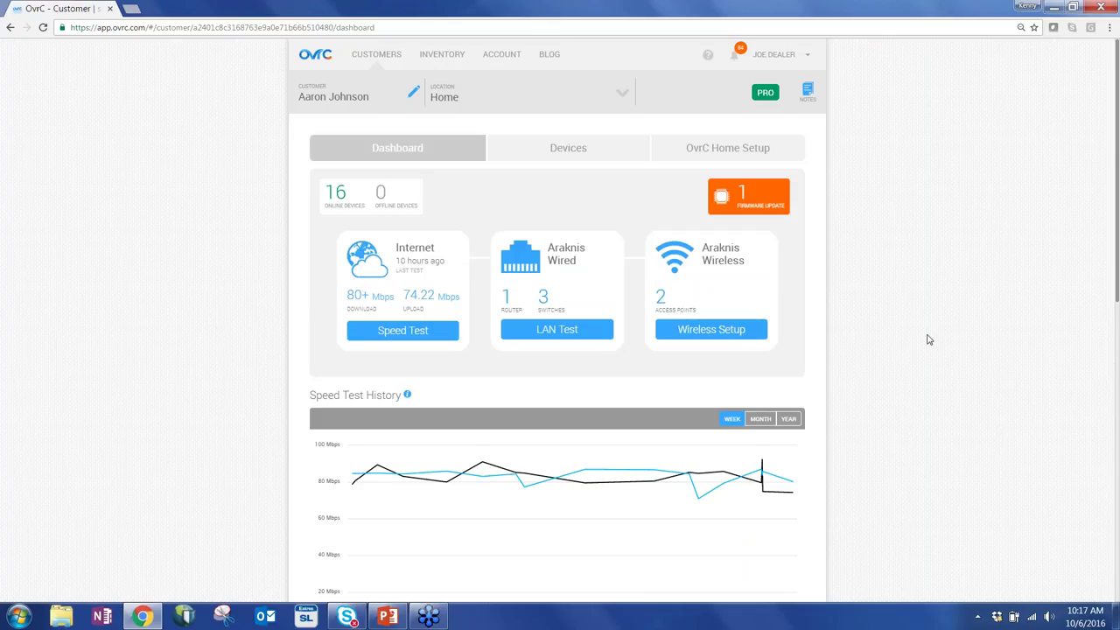
# Sort the router's DHCP clients by device, manufacturer and MAC, then toggle Apple-TV's IP reservation.
pyautogui.scroll(-2, 929, 340)
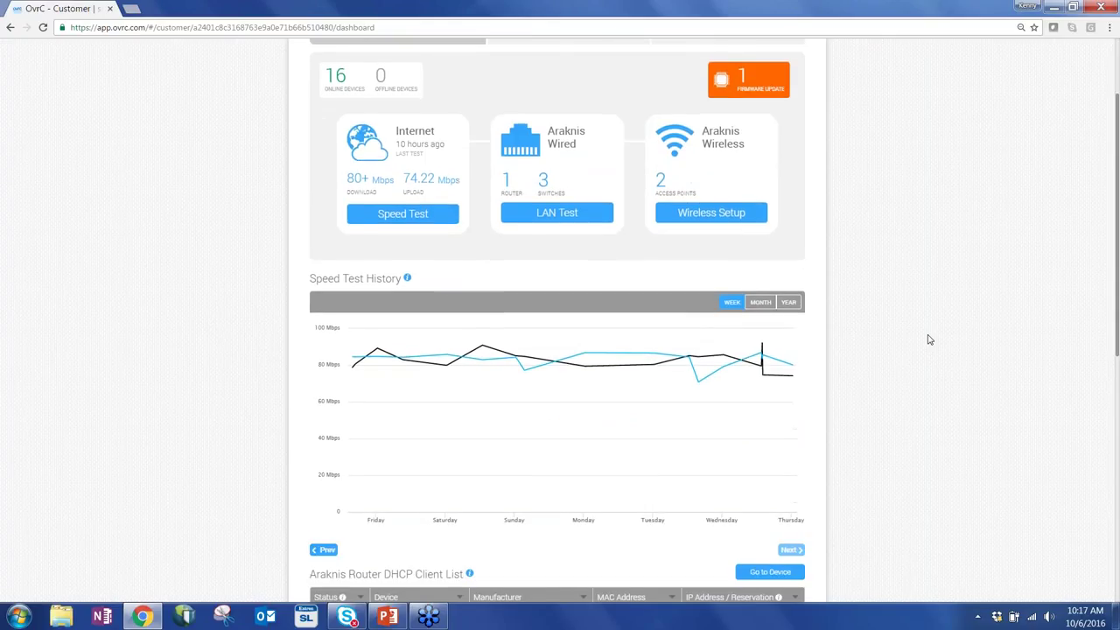
pyautogui.scroll(-3, 929, 340)
pyautogui.scroll(-3, 929, 339)
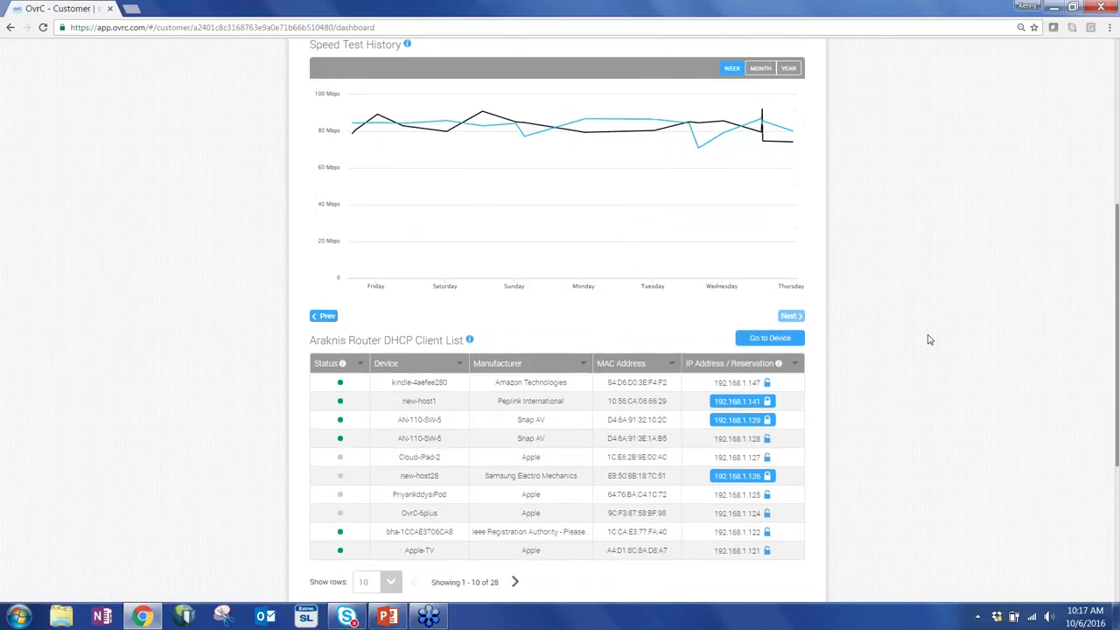
pyautogui.scroll(-1, 929, 340)
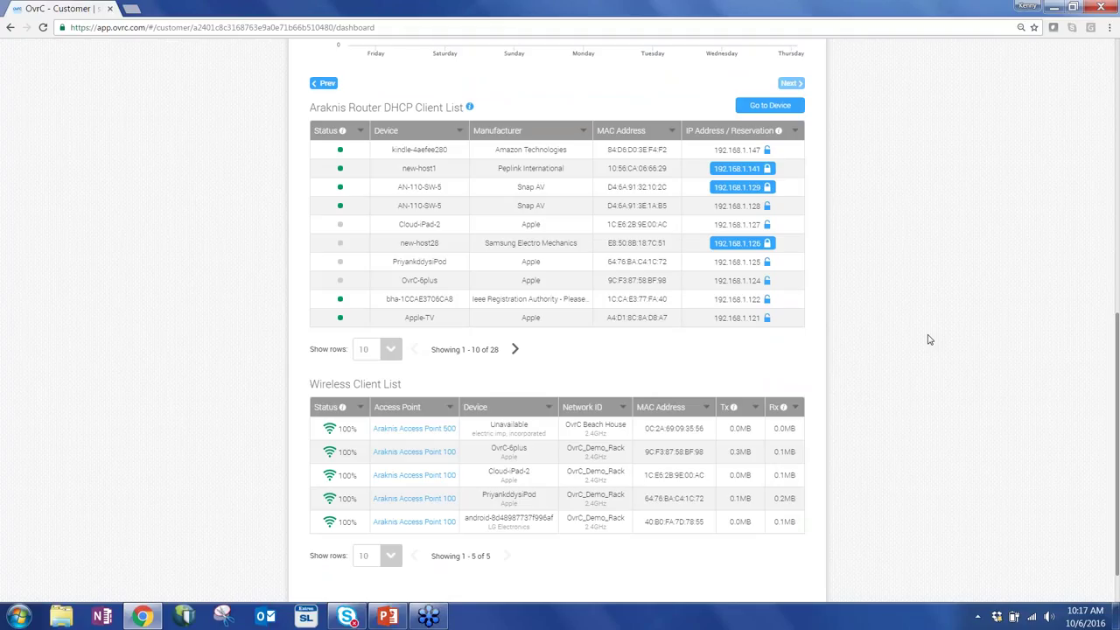
pyautogui.click(459, 133)
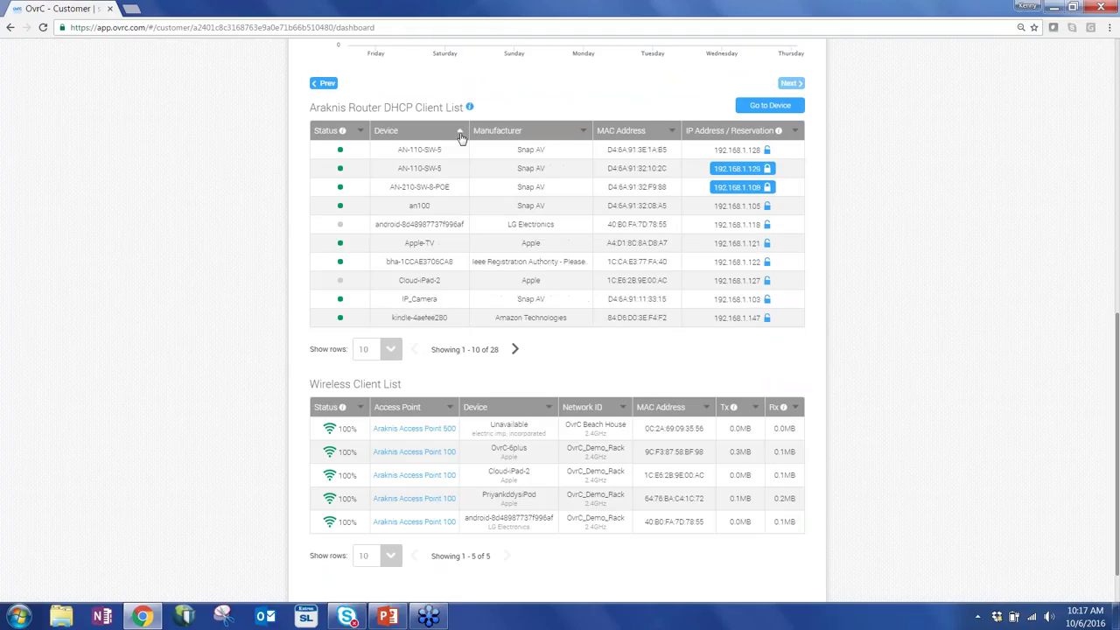
pyautogui.click(584, 135)
pyautogui.click(671, 131)
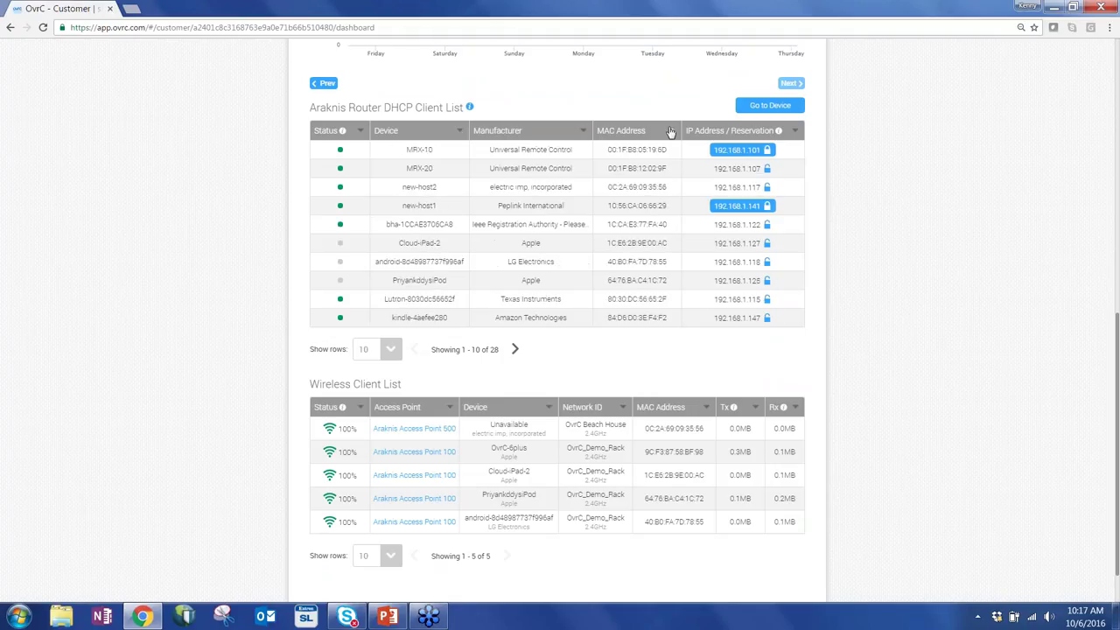
pyautogui.click(458, 133)
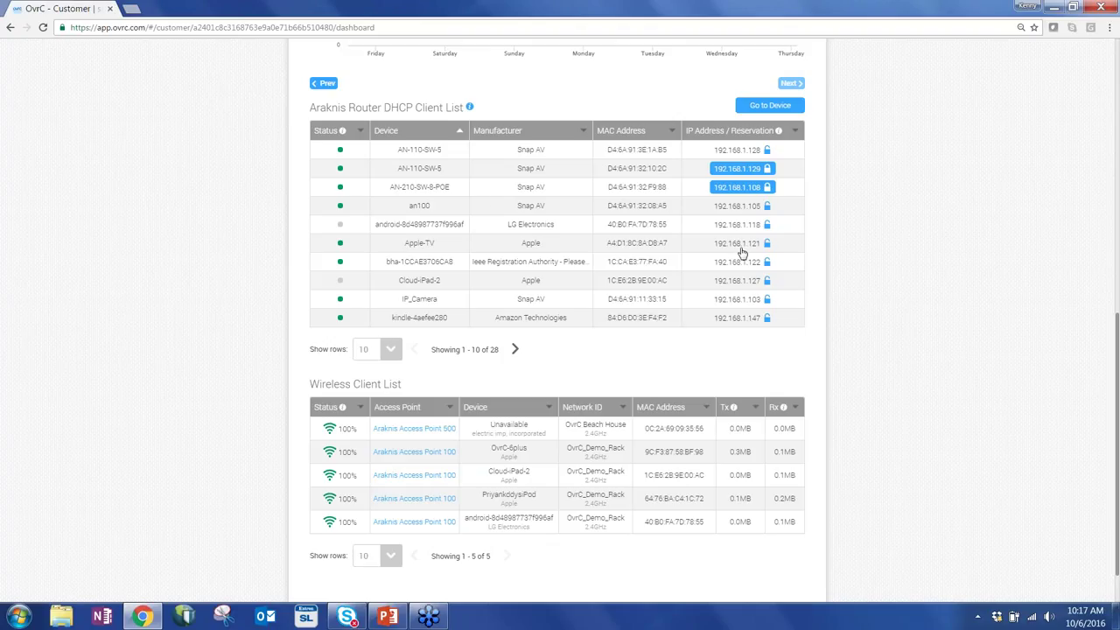
pyautogui.click(759, 245)
pyautogui.scroll(-1, 954, 424)
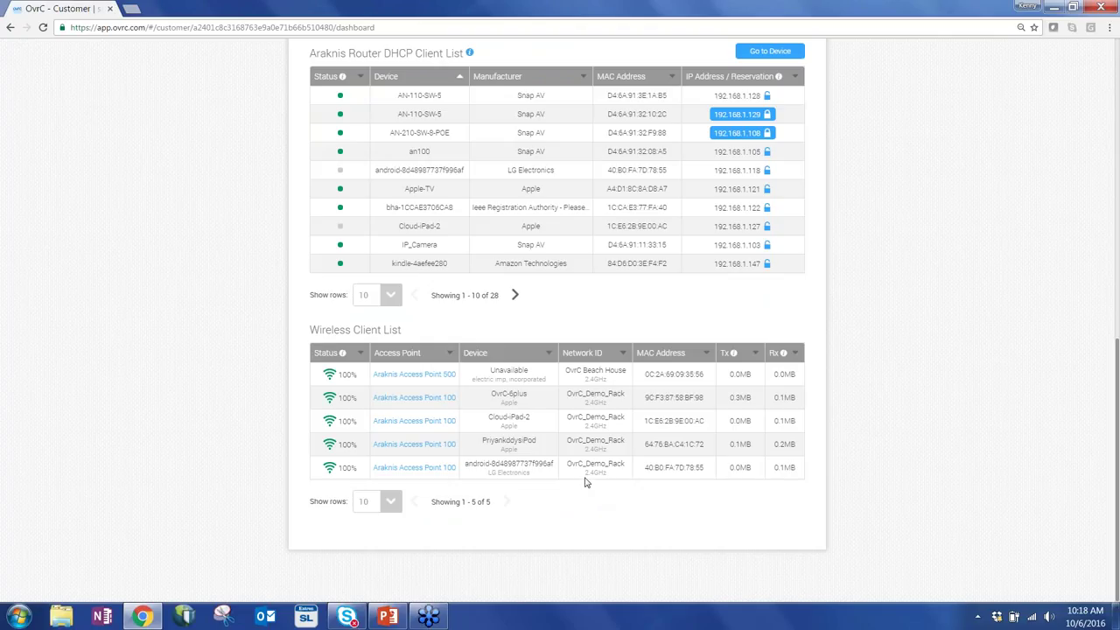
# Review Araknis Access Point 100's details page, then return to the Home device list.
pyautogui.click(406, 446)
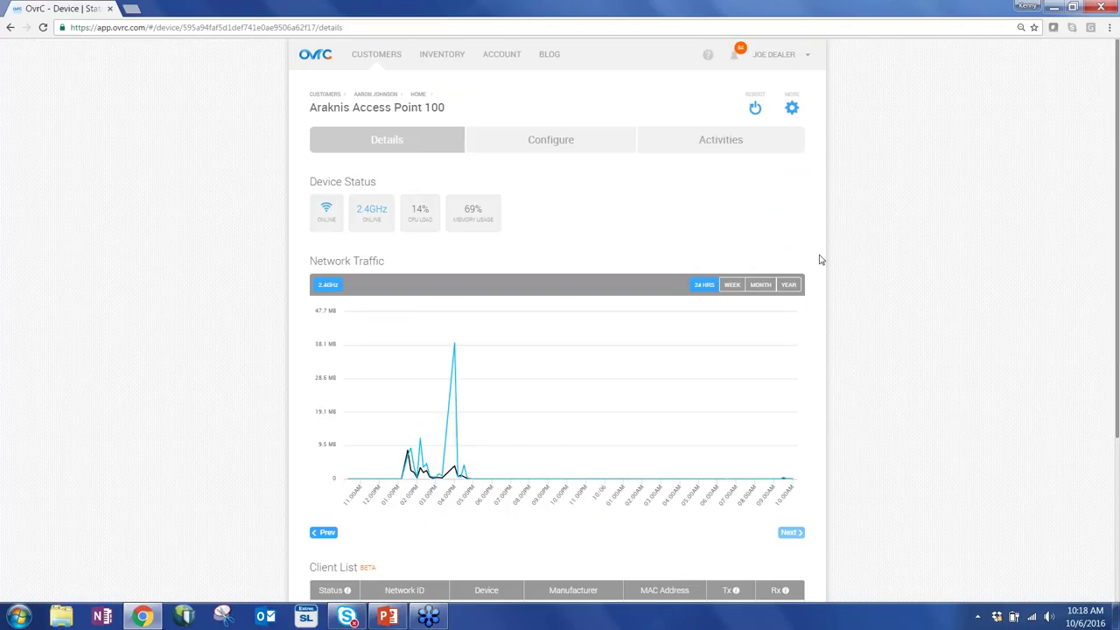
pyautogui.scroll(-3, 840, 260)
pyautogui.scroll(2, 847, 263)
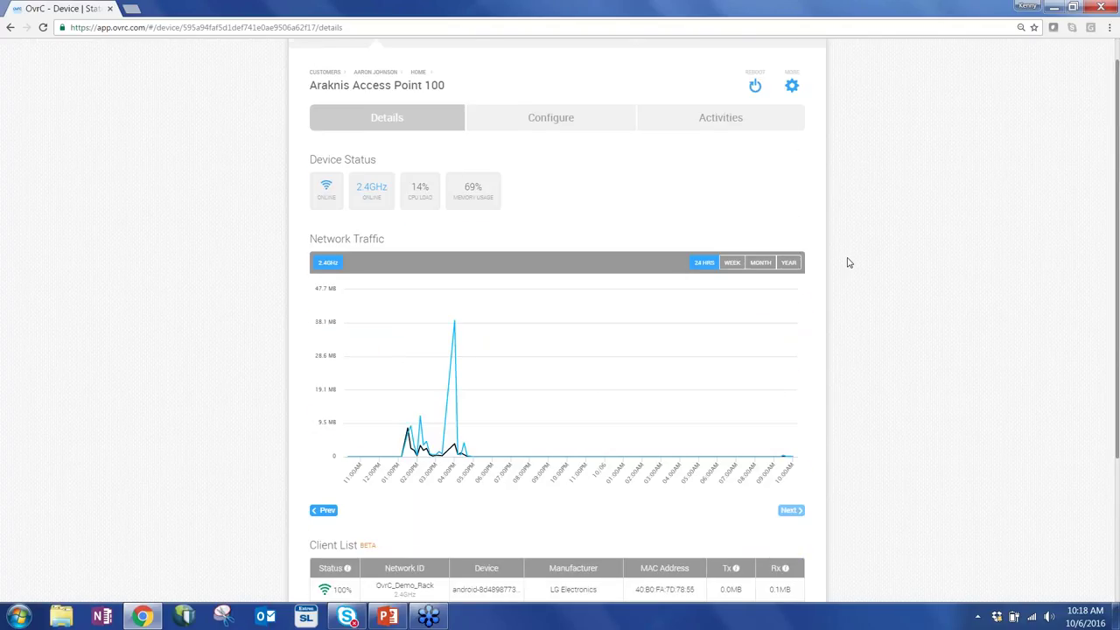
pyautogui.scroll(1, 847, 262)
pyautogui.click(388, 97)
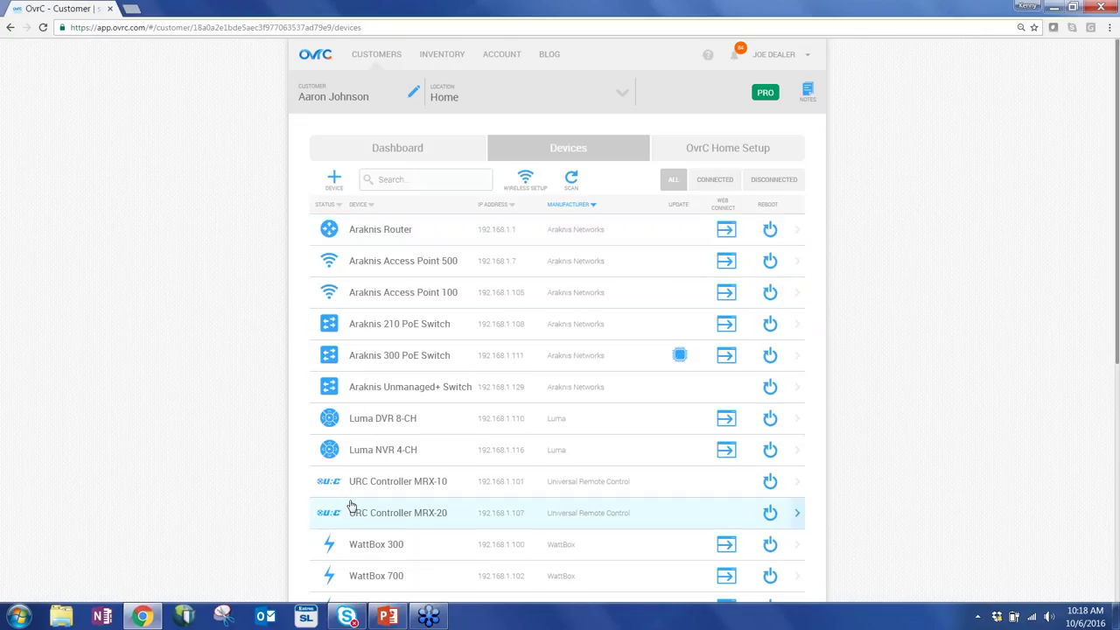
# Scroll to the end of the Home device list and open the Amazon Fire device's information.
pyautogui.scroll(-2, 357, 507)
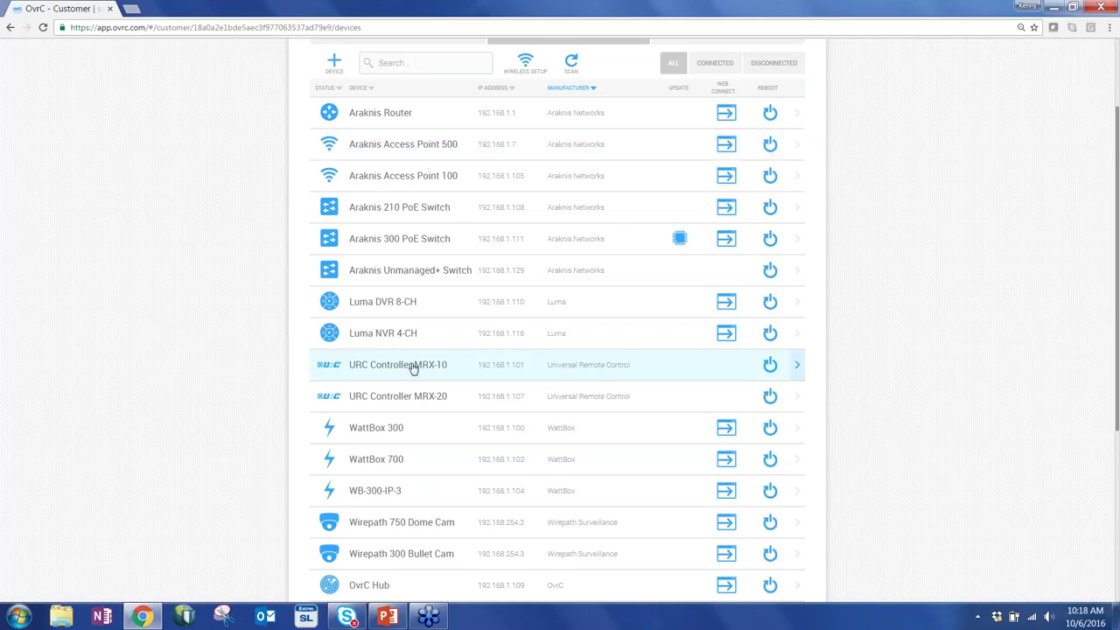
pyautogui.scroll(-1, 418, 396)
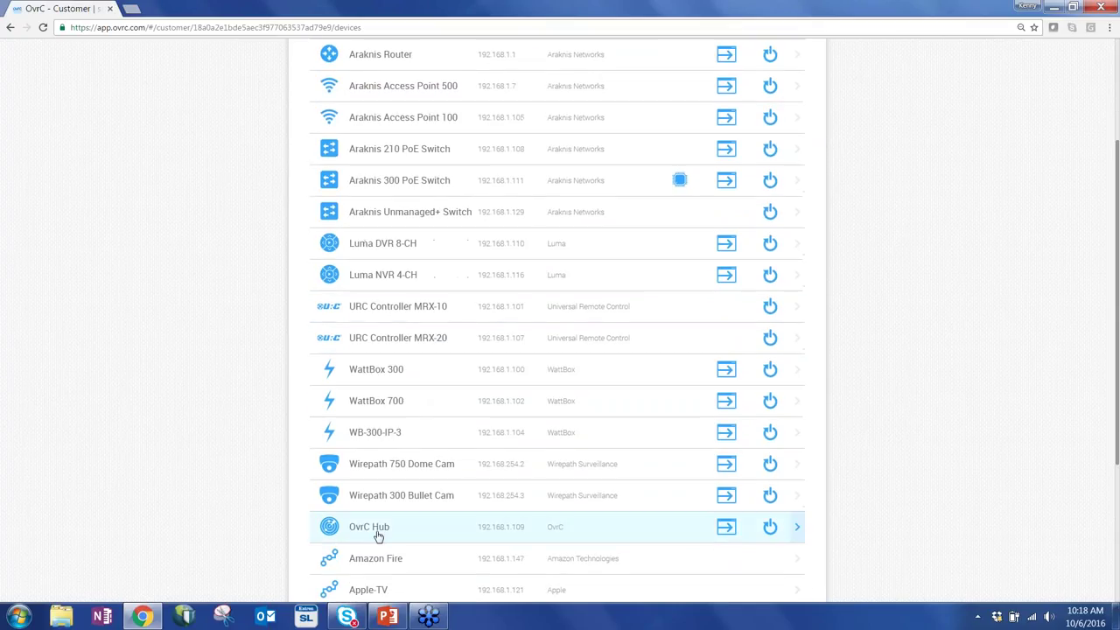
pyautogui.scroll(-1, 388, 475)
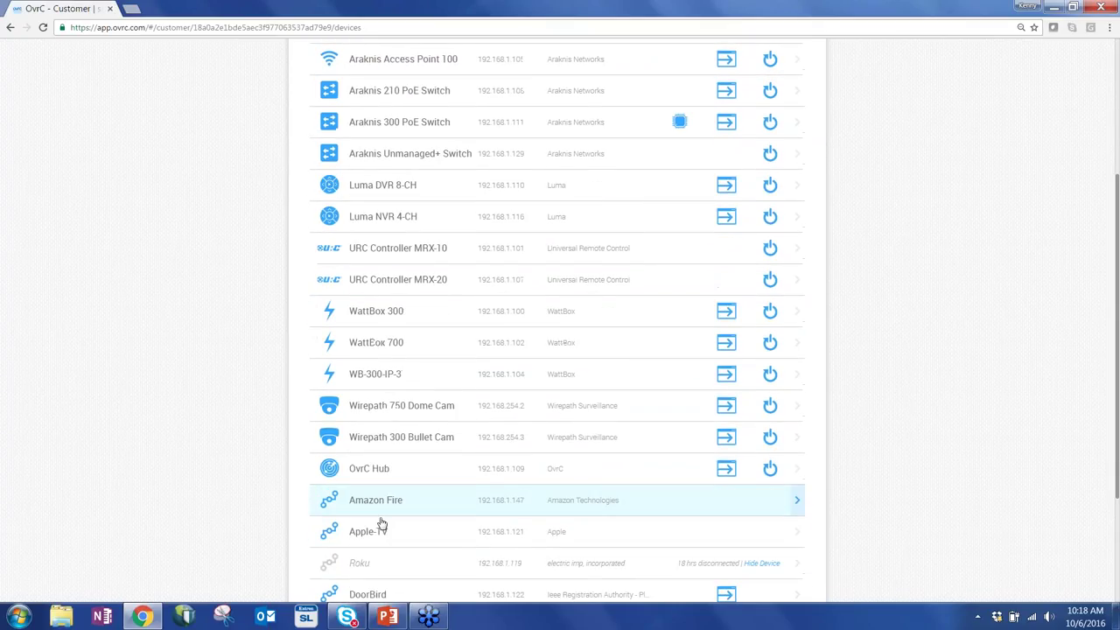
pyautogui.scroll(-2, 385, 477)
pyautogui.scroll(-1, 386, 476)
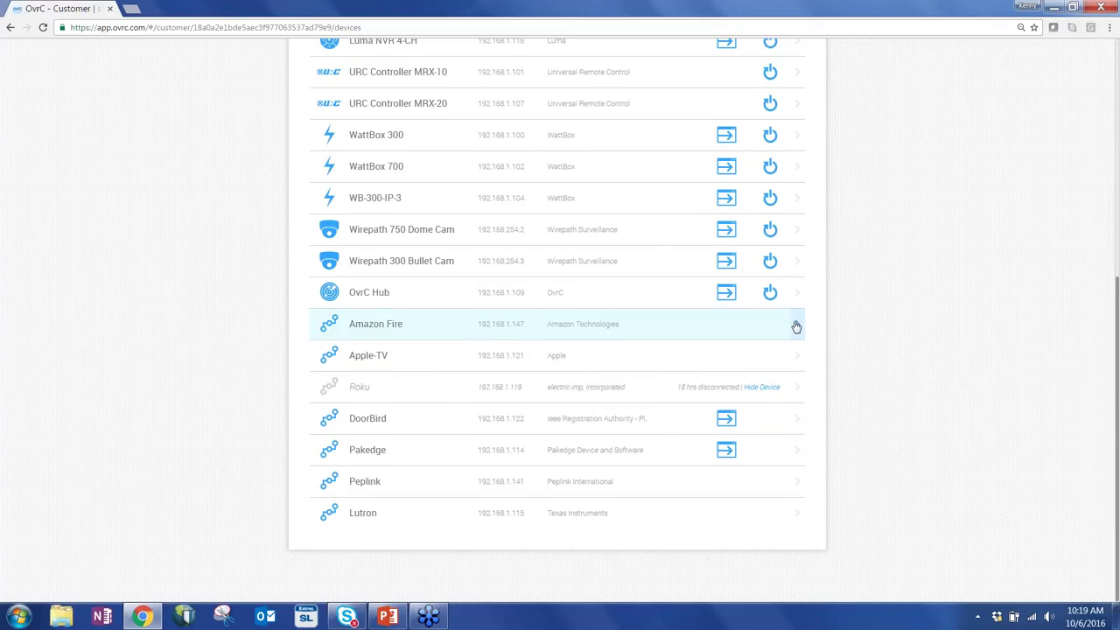
pyautogui.click(751, 329)
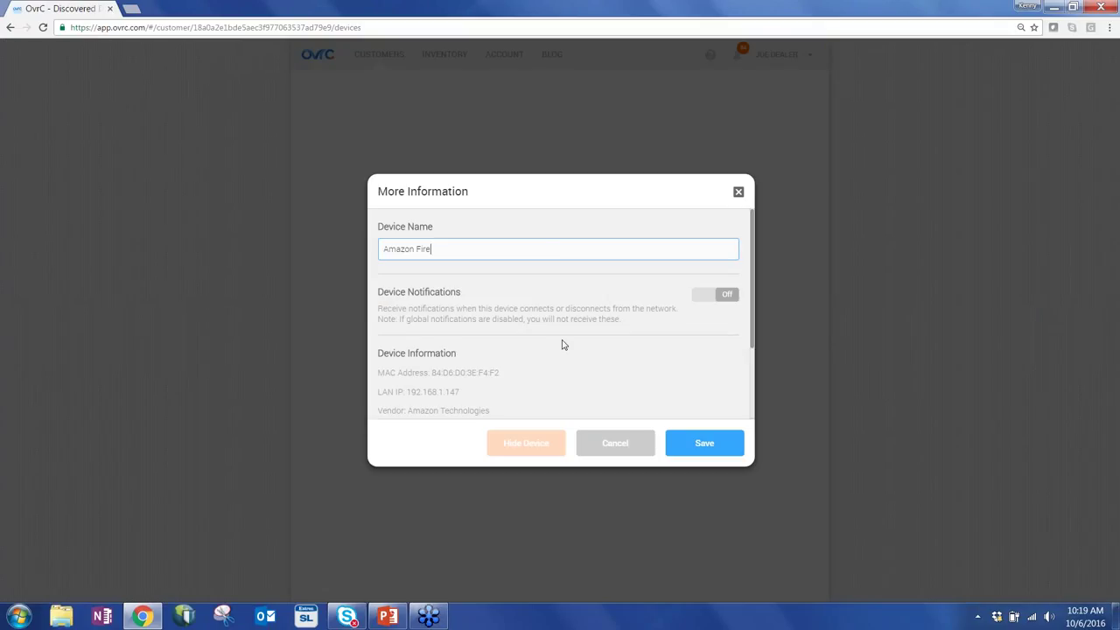
# Toggle Amazon Fire's notifications on and back off, then ping it (1 ms, 100% response).
pyautogui.scroll(-1, 525, 333)
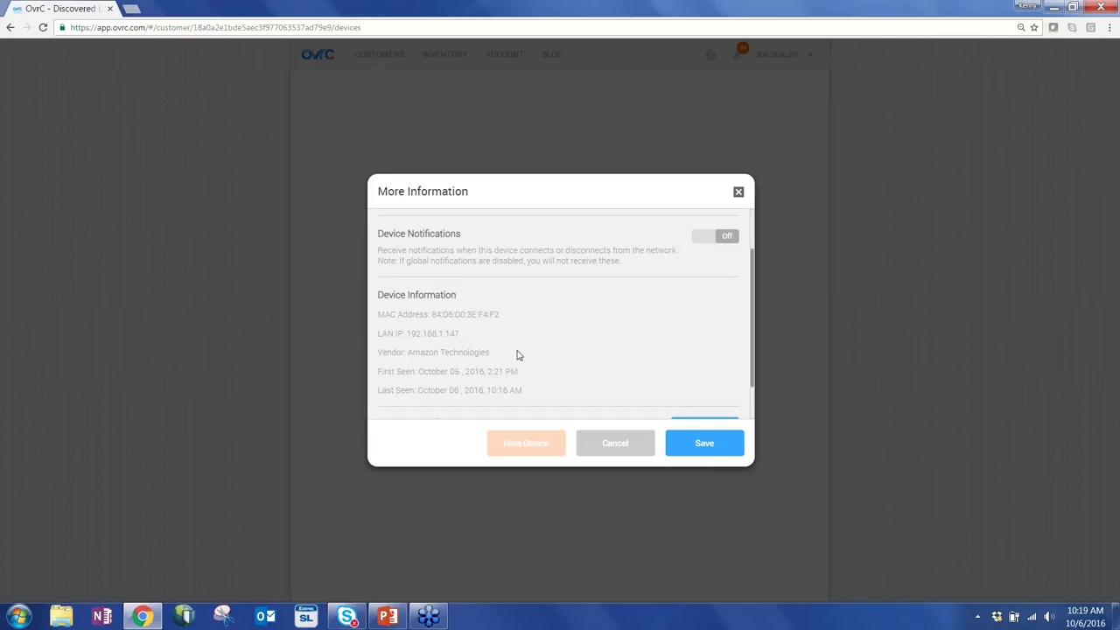
pyautogui.scroll(2, 516, 355)
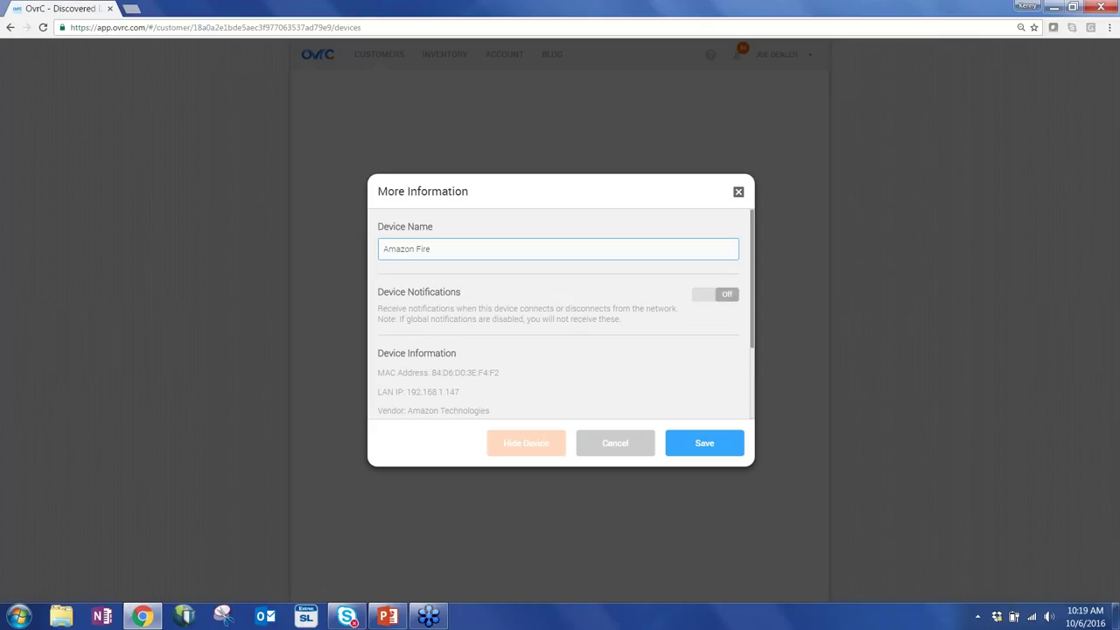
pyautogui.click(714, 297)
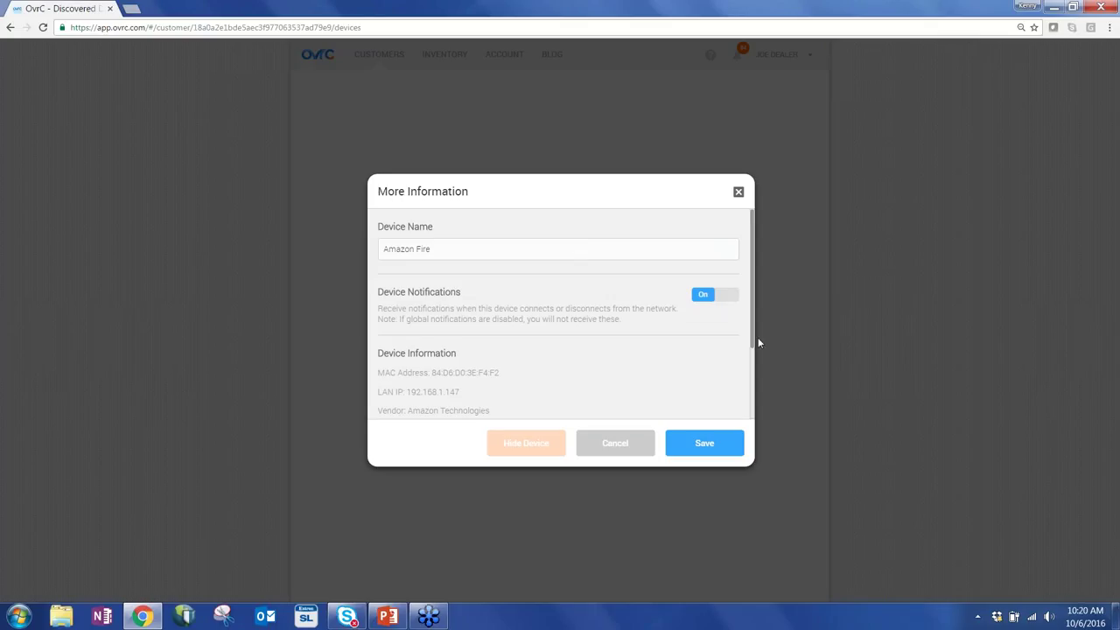
pyautogui.click(727, 298)
pyautogui.scroll(-3, 621, 342)
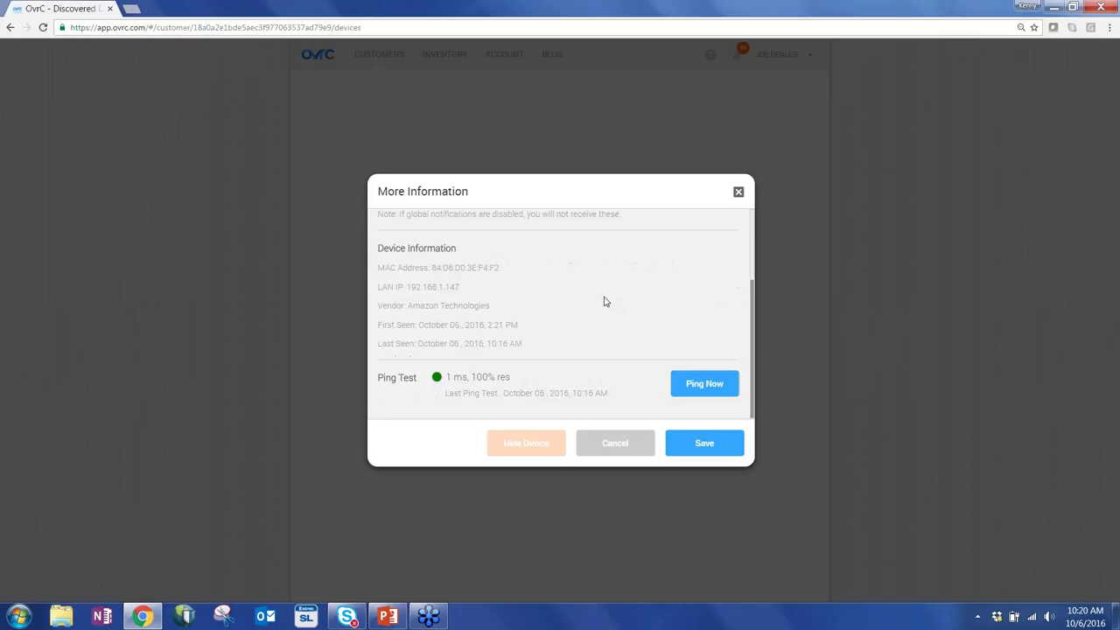
pyautogui.click(692, 389)
# Cancel Amazon Fire's More Information dialog and scroll down the Home device list.
pyautogui.click(615, 443)
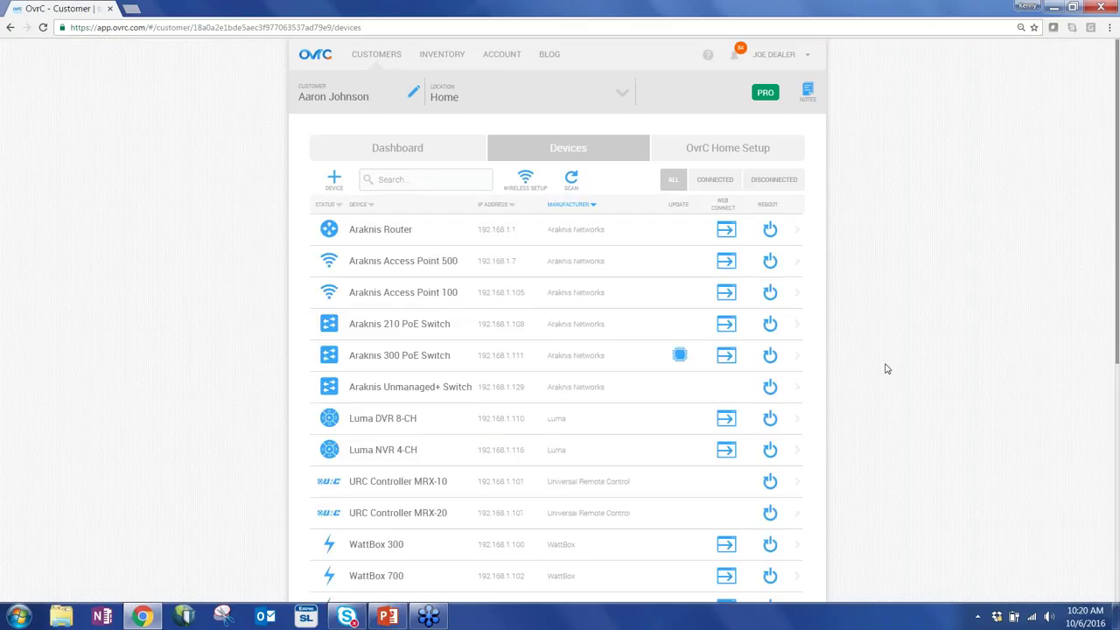
pyautogui.scroll(-5, 881, 366)
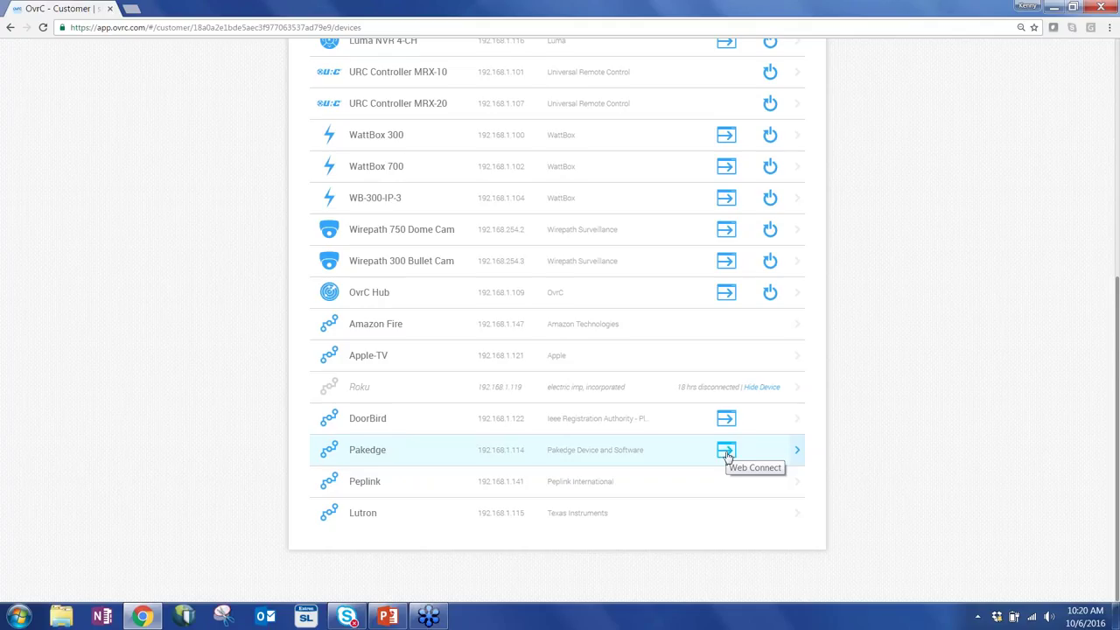
# Start a Web Connect session to the Pakedge device as a remote user.
pyautogui.click(726, 451)
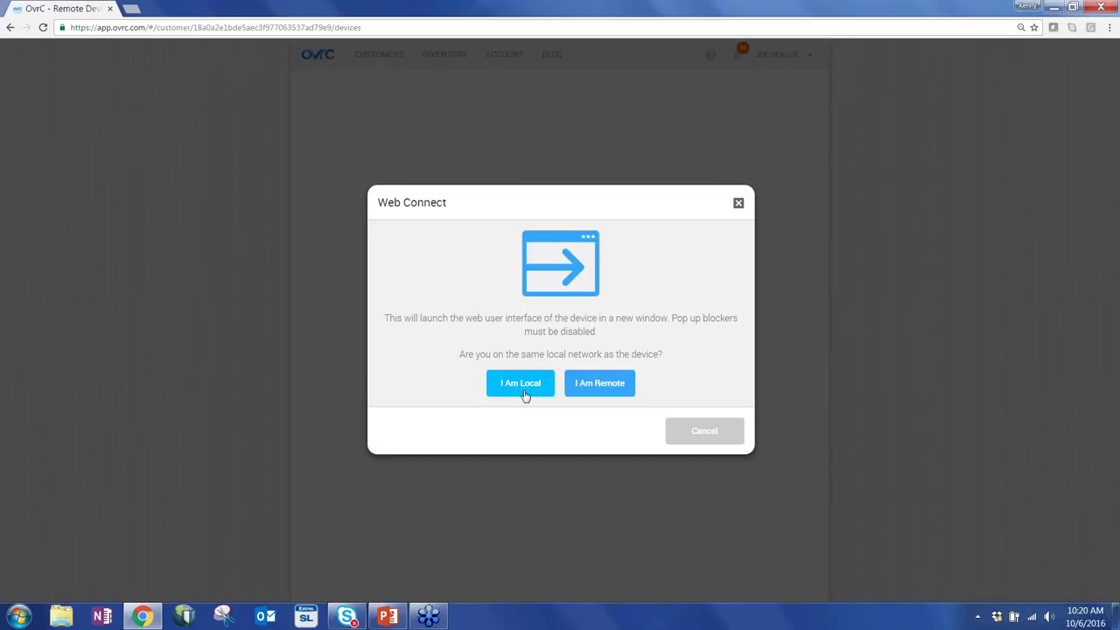
pyautogui.click(592, 380)
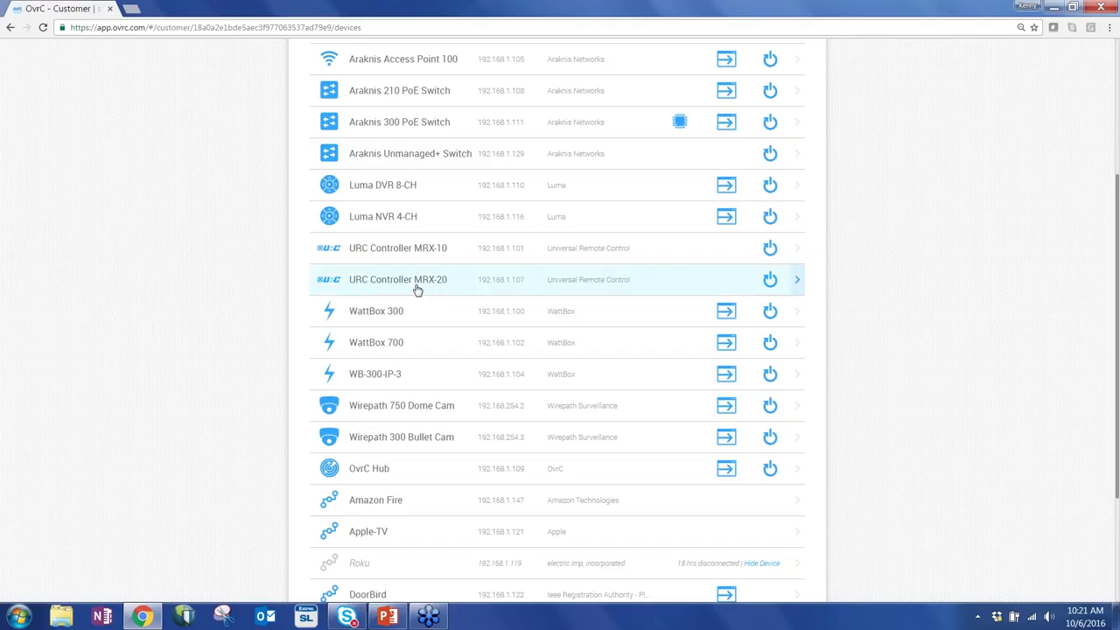
# Open the URC Controller MRX-20 details page, showing it online at 192.168.1.107.
pyautogui.click(416, 290)
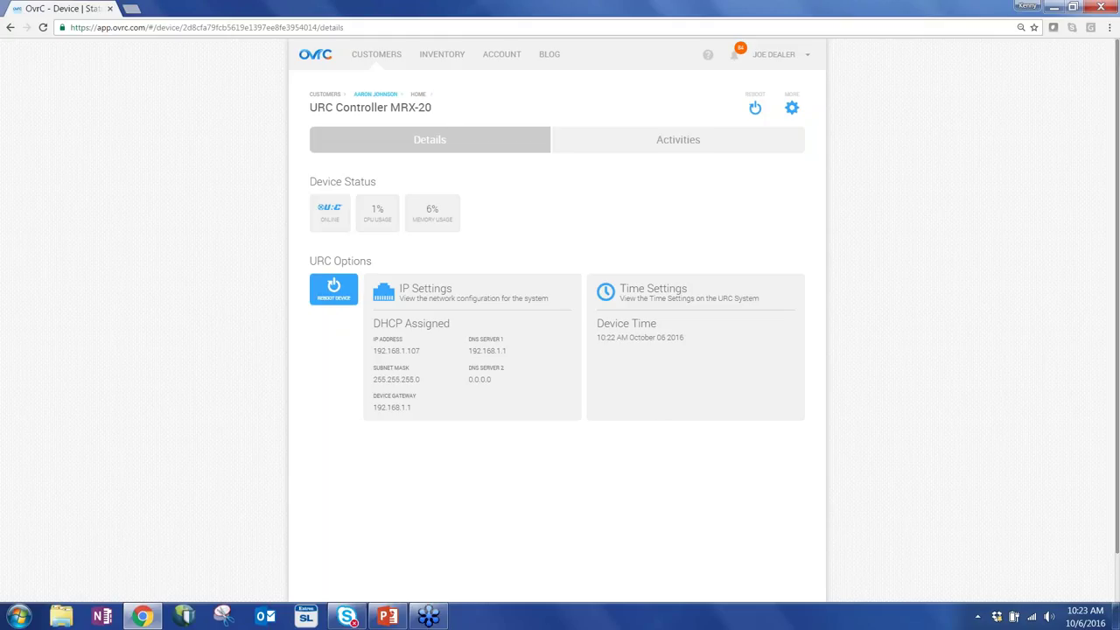
# Return to the Home device list via the customer's breadcrumb link.
pyautogui.click(376, 93)
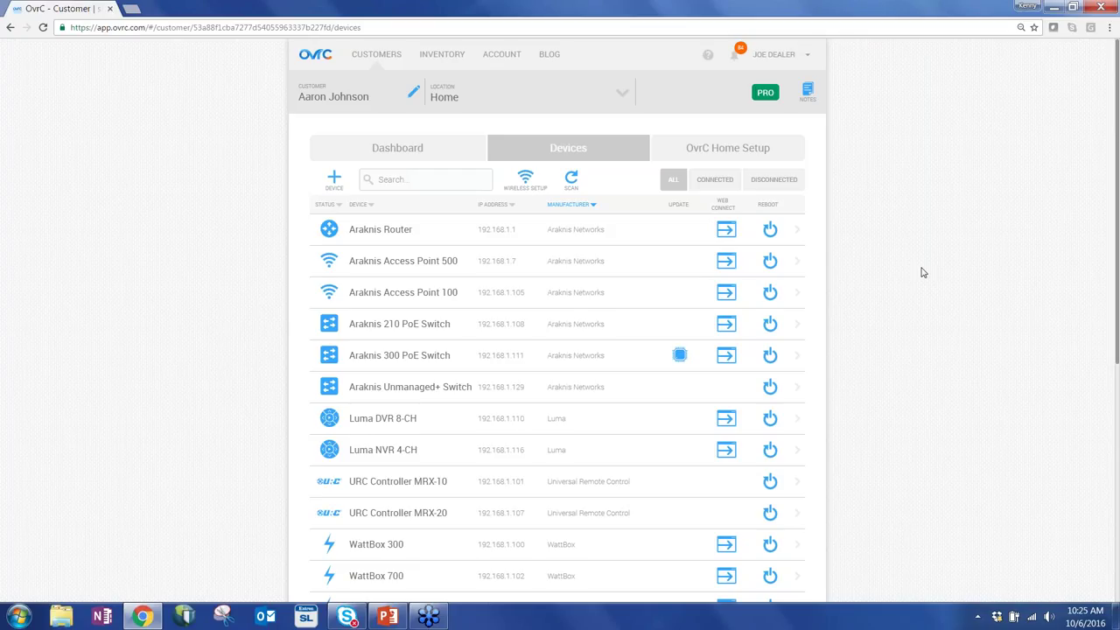
# Show the OvrC Home Setup tab and snap the restored browser to the screen's right half.
pyautogui.click(754, 152)
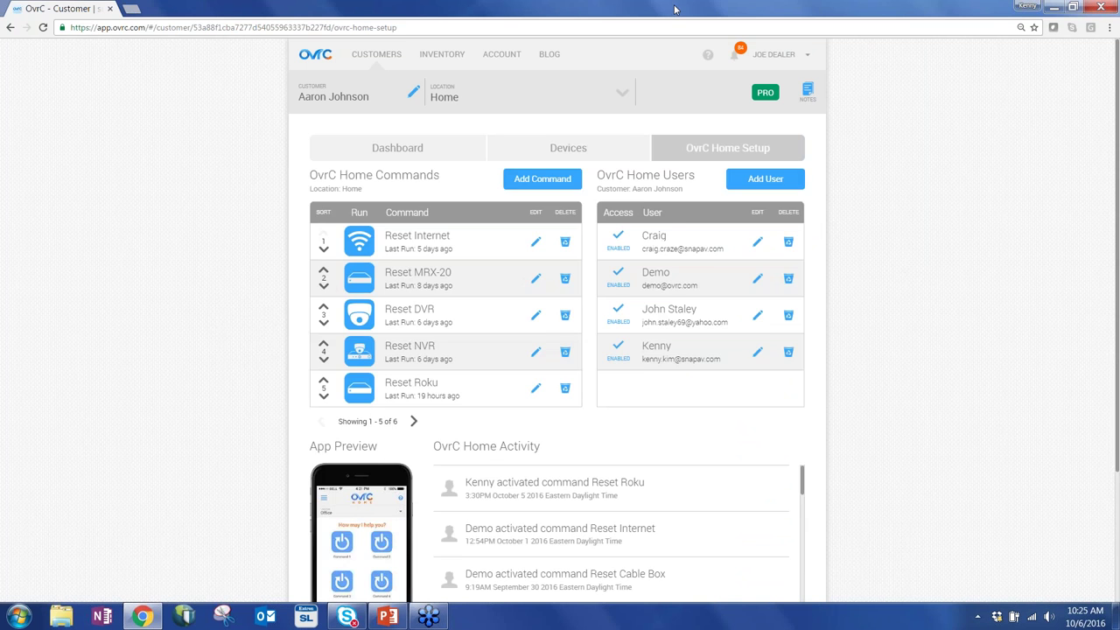
pyautogui.doubleClick(673, 9)
pyautogui.doubleClick(673, 9)
pyautogui.doubleClick(805, 7)
pyautogui.press('super+Right')
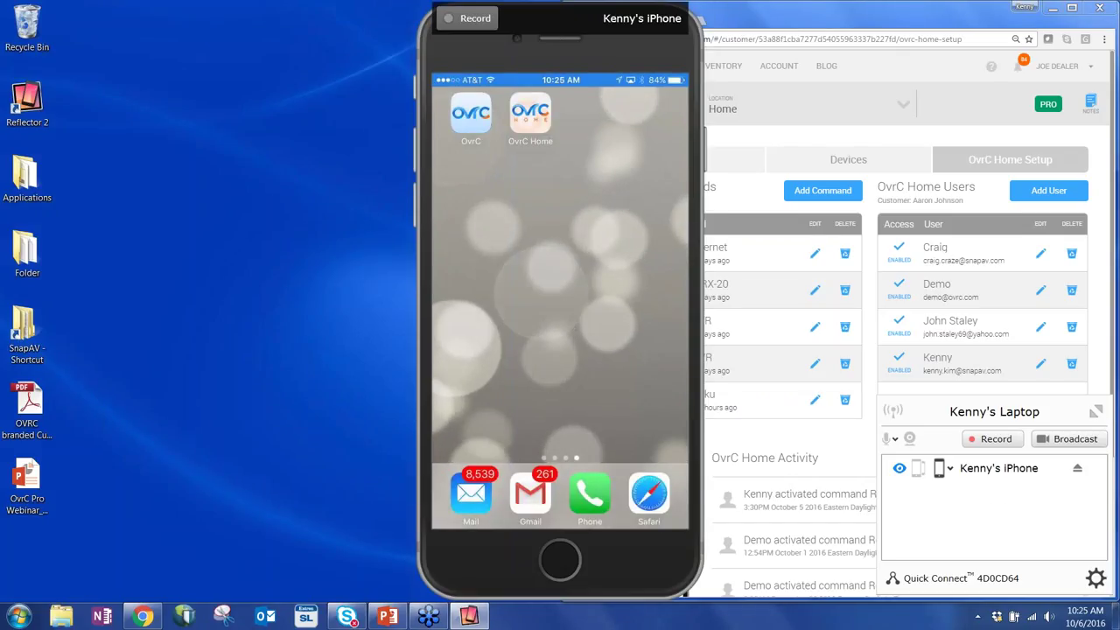
# Move the mirrored iPhone left, widen the browser, and delete an OvrC Home command.
pyautogui.moveTo(638, 47); pyautogui.dragTo(224, 47)
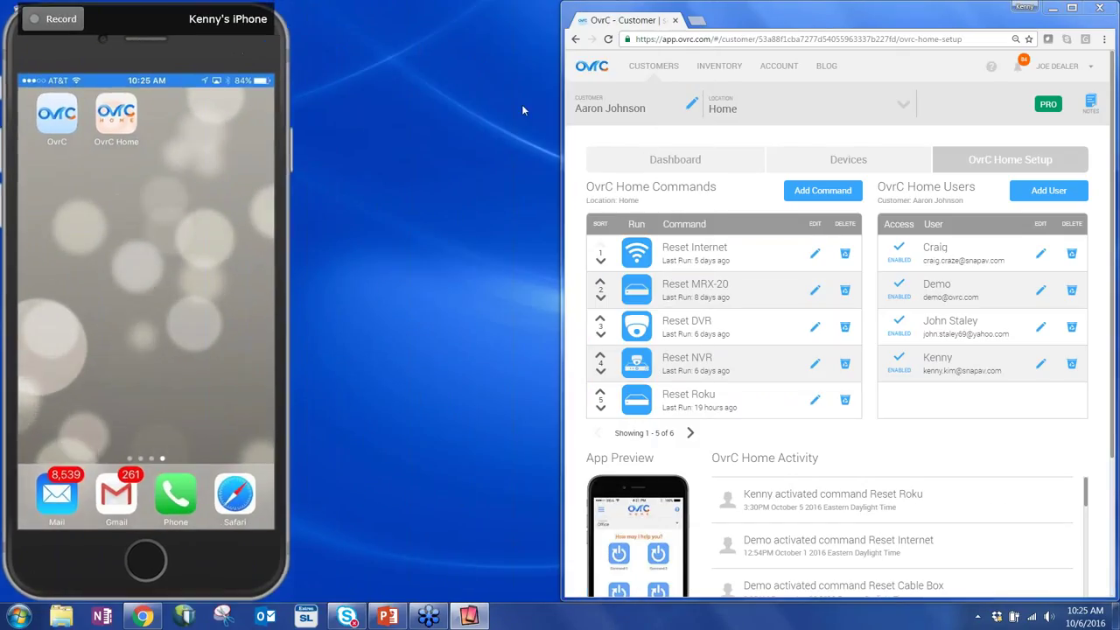
pyautogui.moveTo(556, 110); pyautogui.dragTo(308, 122)
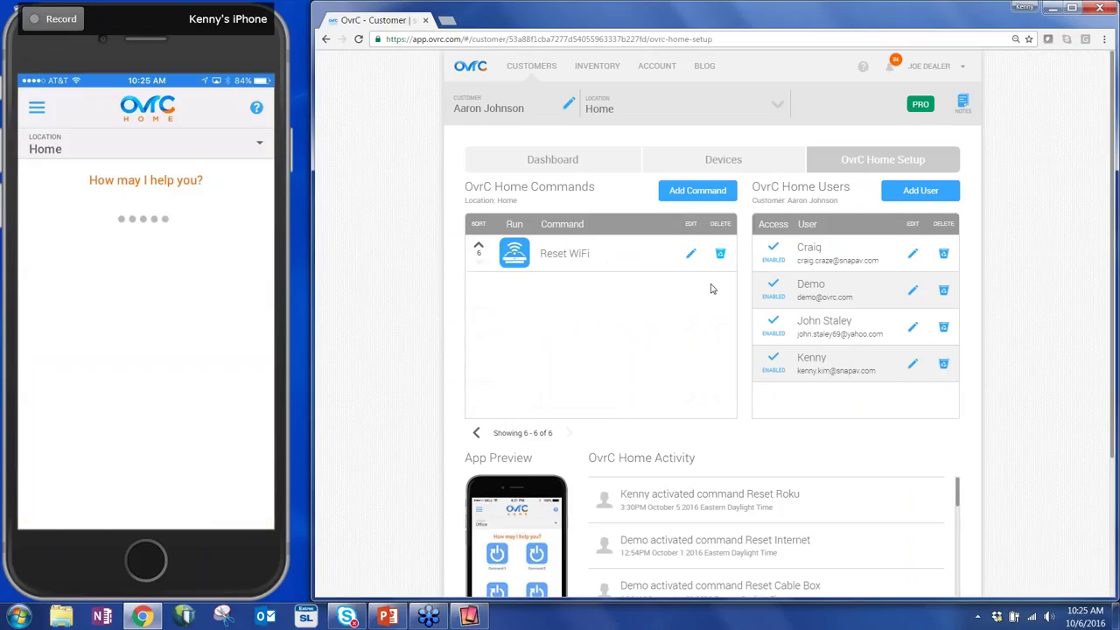
pyautogui.click(720, 253)
pyautogui.click(846, 423)
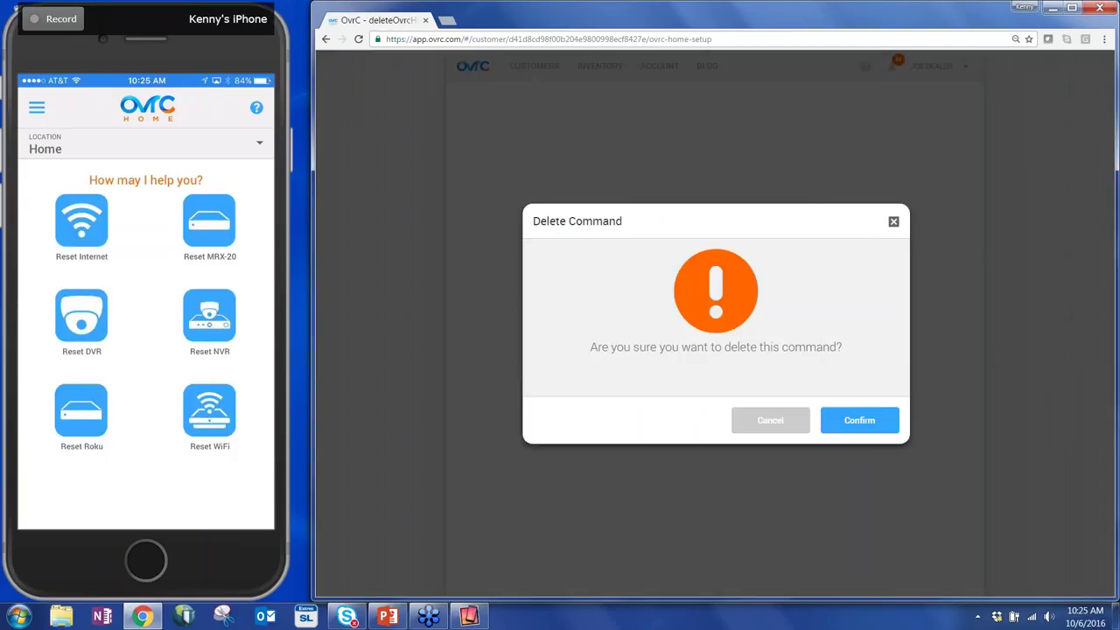
pyautogui.click(874, 417)
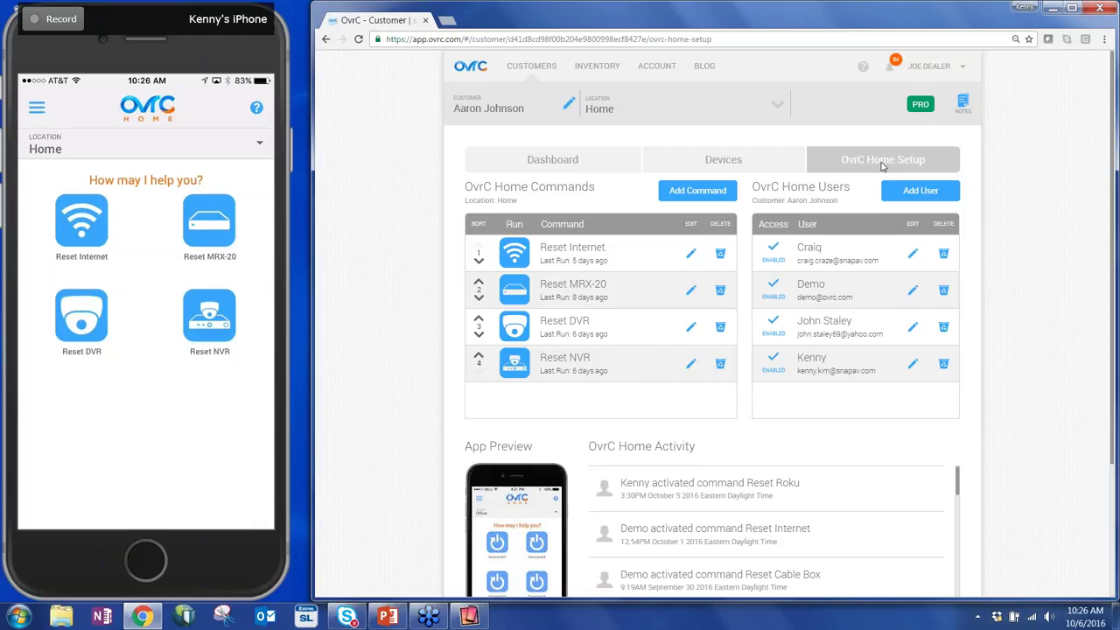
# Start a new OvrC Home command for the Home location named 'Reset Roku'.
pyautogui.click(679, 192)
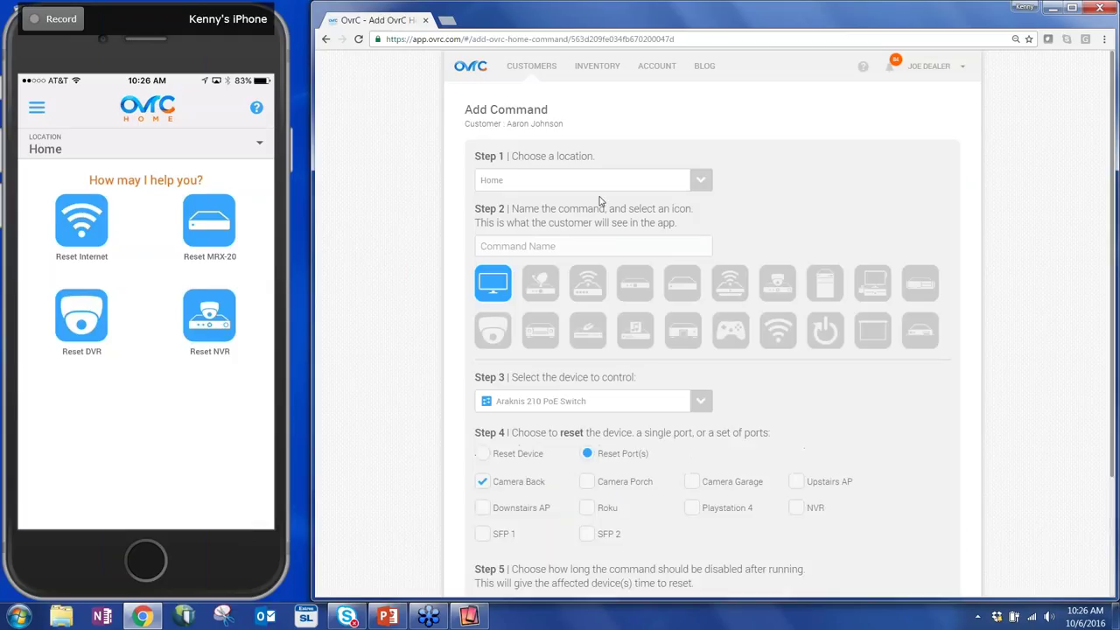
pyautogui.click(611, 182)
pyautogui.click(610, 226)
pyautogui.click(605, 245)
pyautogui.write('Res')
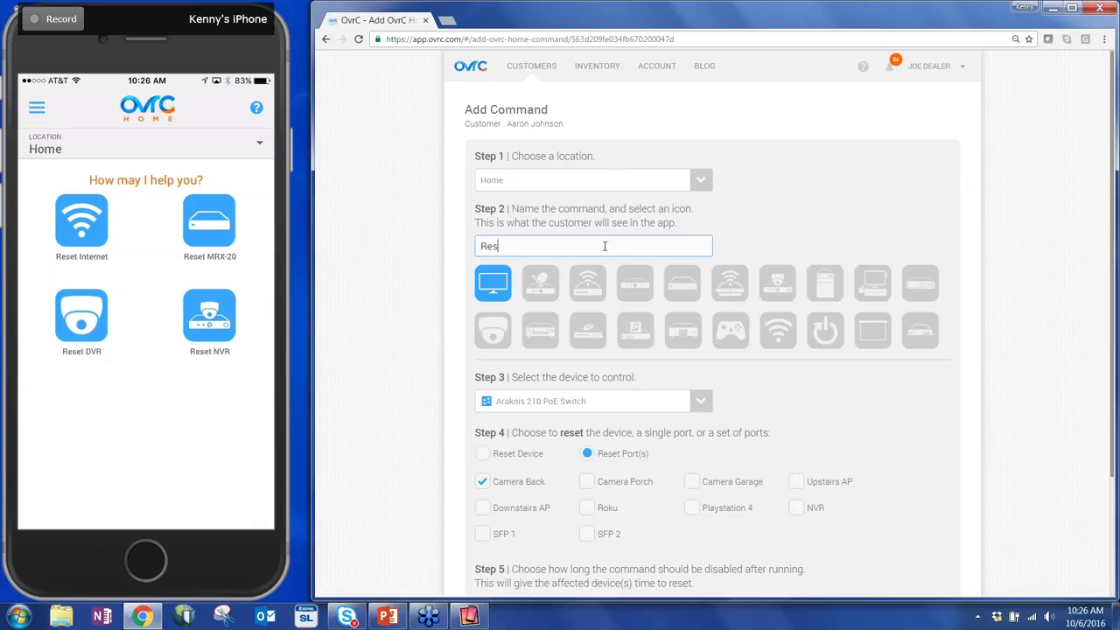
pyautogui.write('et Roku')
# Give the command the box-shaped device icon and bring up the Step 3 device list.
pyautogui.click(680, 285)
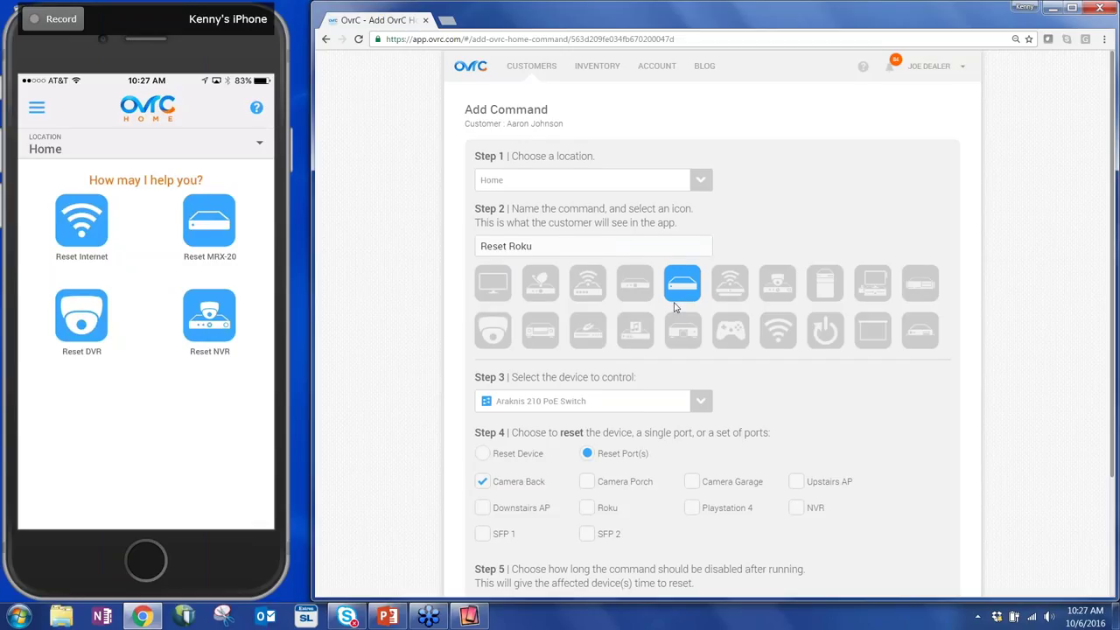
pyautogui.scroll(-1, 674, 306)
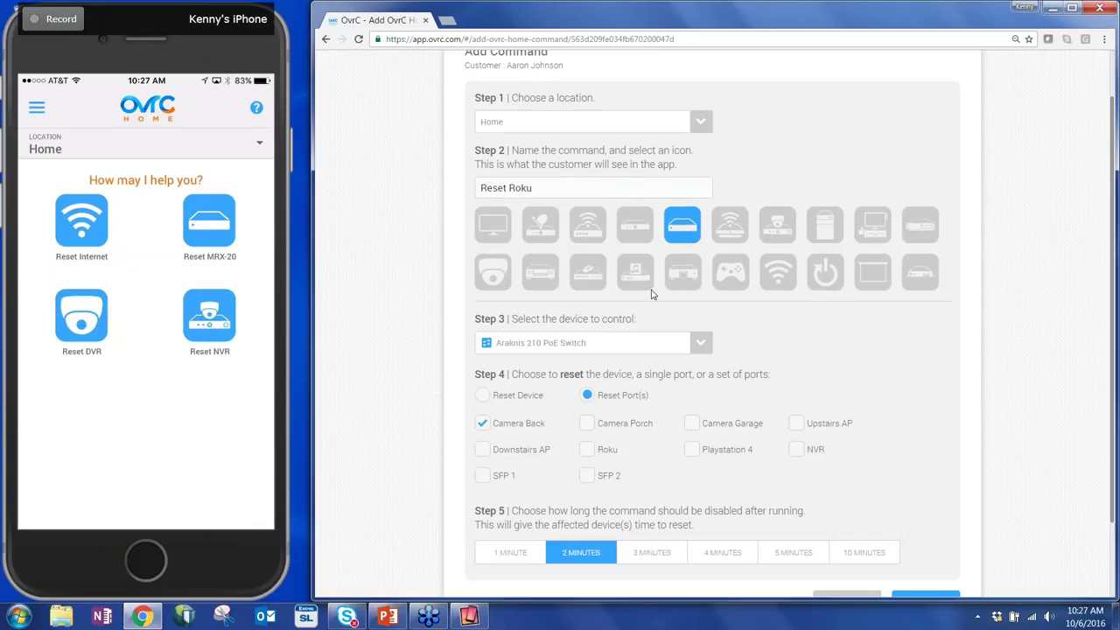
pyautogui.scroll(-1, 804, 360)
pyautogui.scroll(-1, 700, 291)
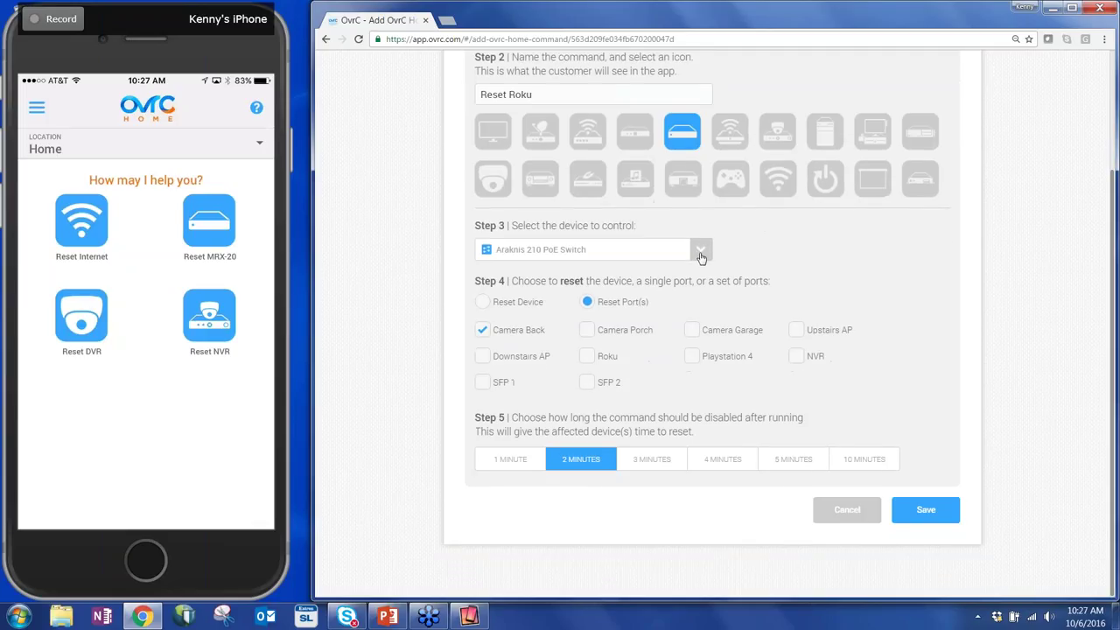
pyautogui.click(701, 254)
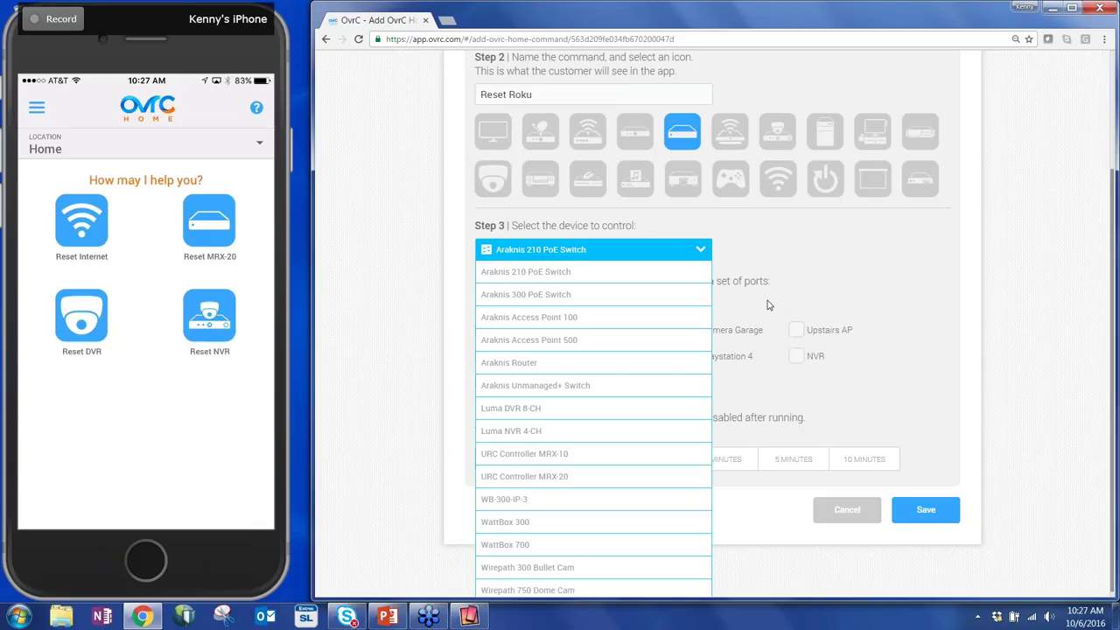
pyautogui.scroll(-1, 569, 516)
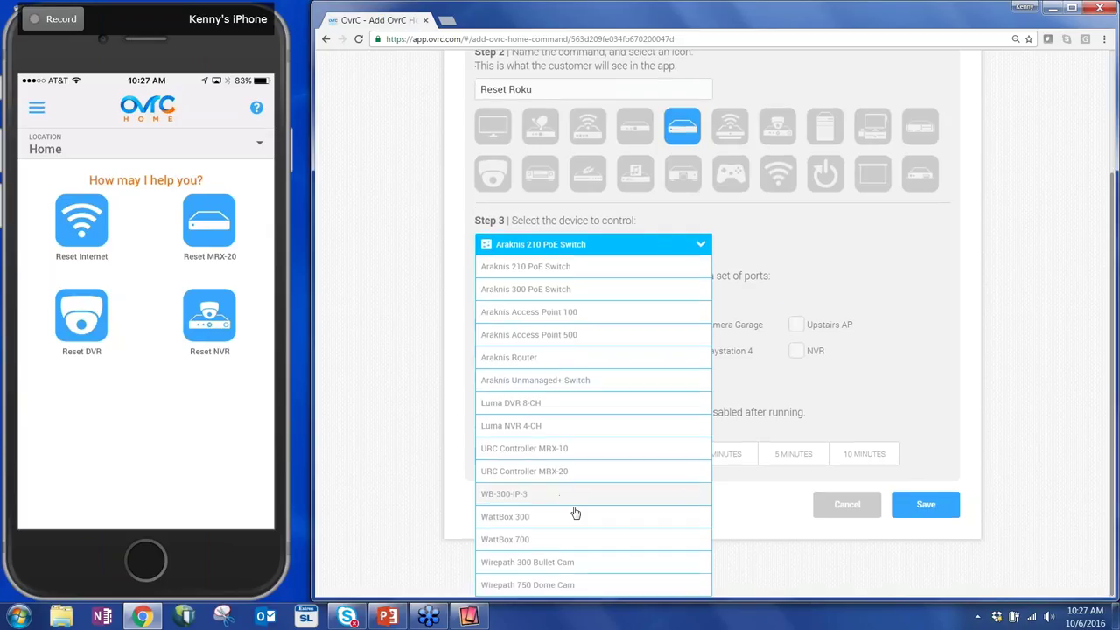
# Target the WattBox 700, cycle only its Roku outlet, and save the Reset Roku command.
pyautogui.click(575, 543)
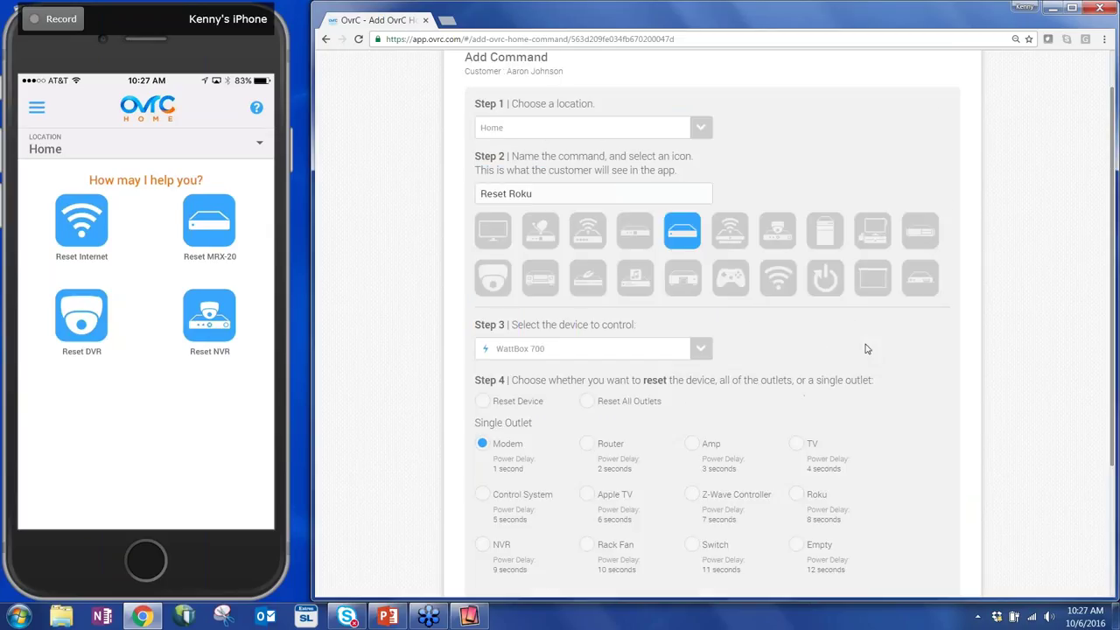
pyautogui.scroll(-2, 865, 350)
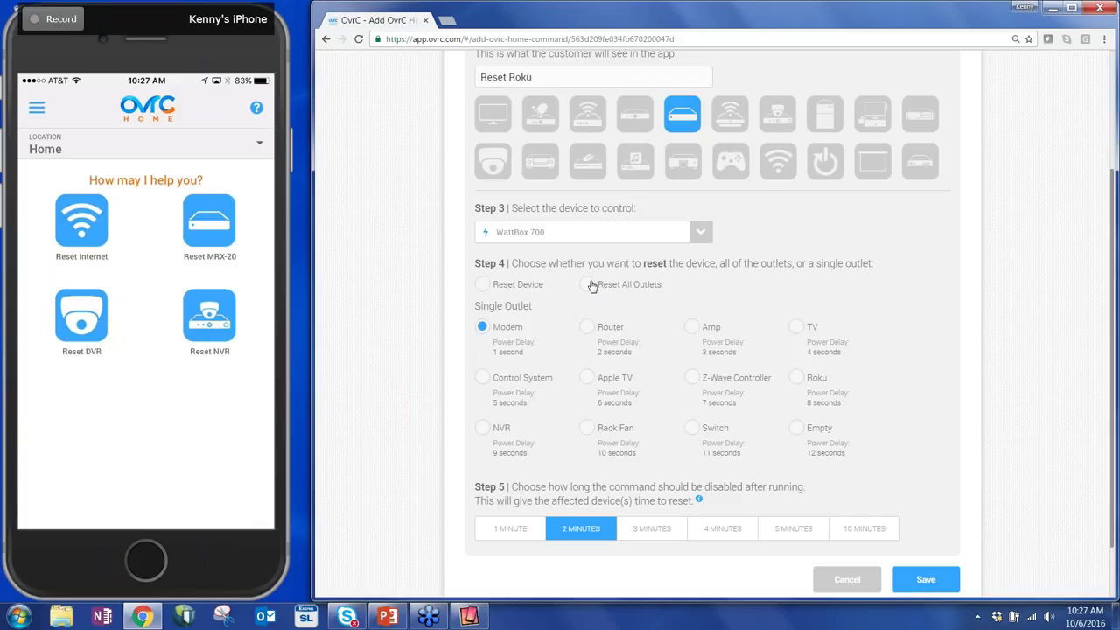
pyautogui.click(796, 378)
pyautogui.scroll(-2, 875, 373)
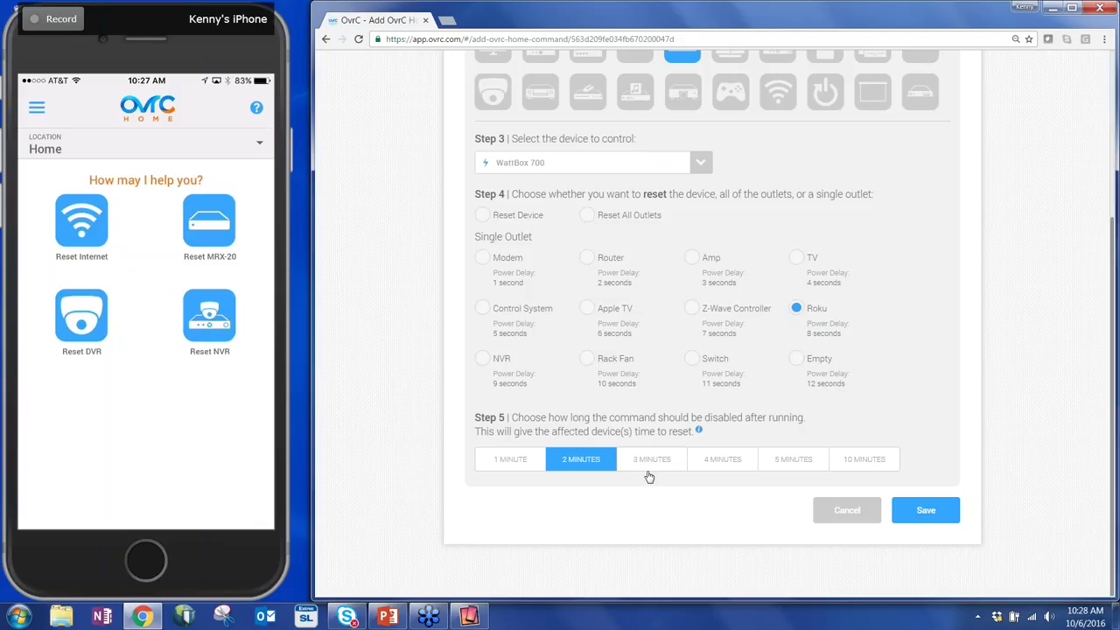
pyautogui.click(947, 519)
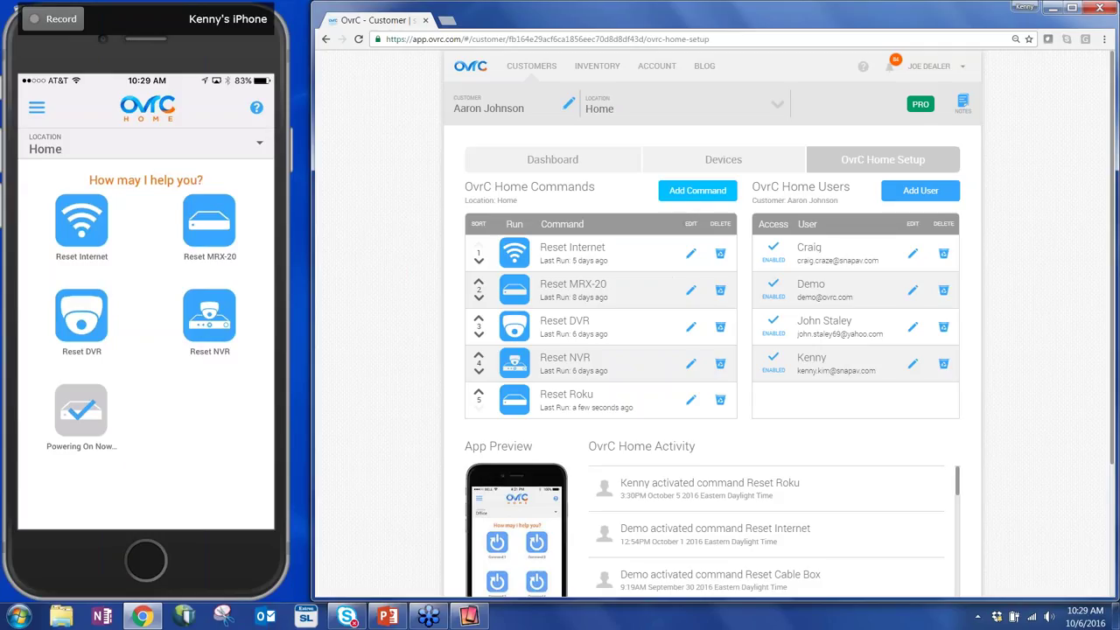
# Start a new command named 'Reset WiFi' with the Wi-Fi router icon.
pyautogui.click(697, 191)
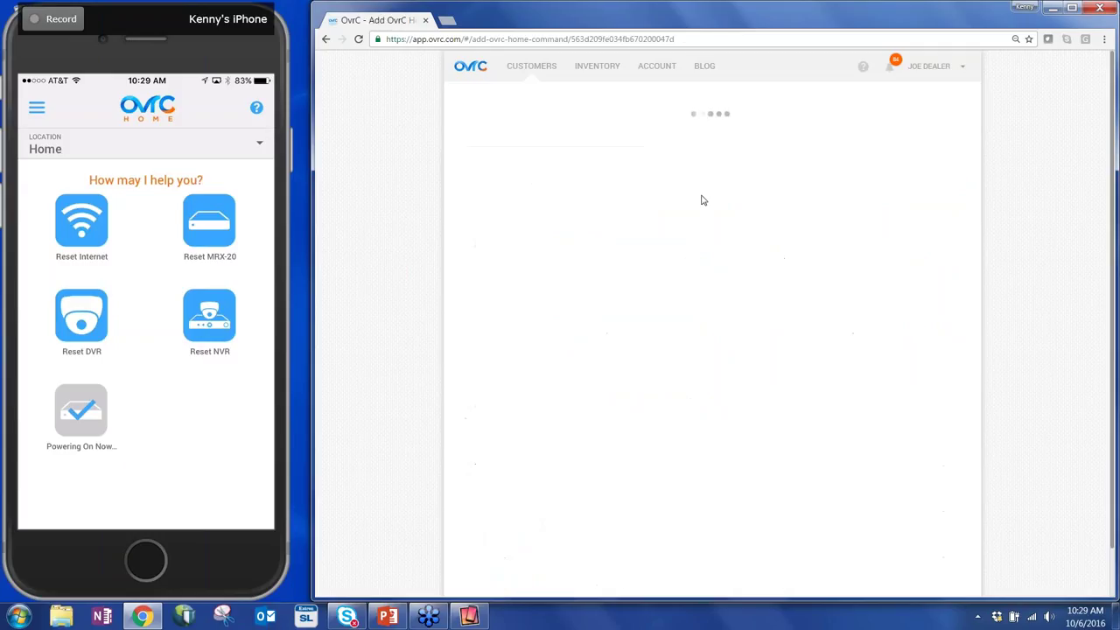
pyautogui.click(636, 247)
pyautogui.write('Reset')
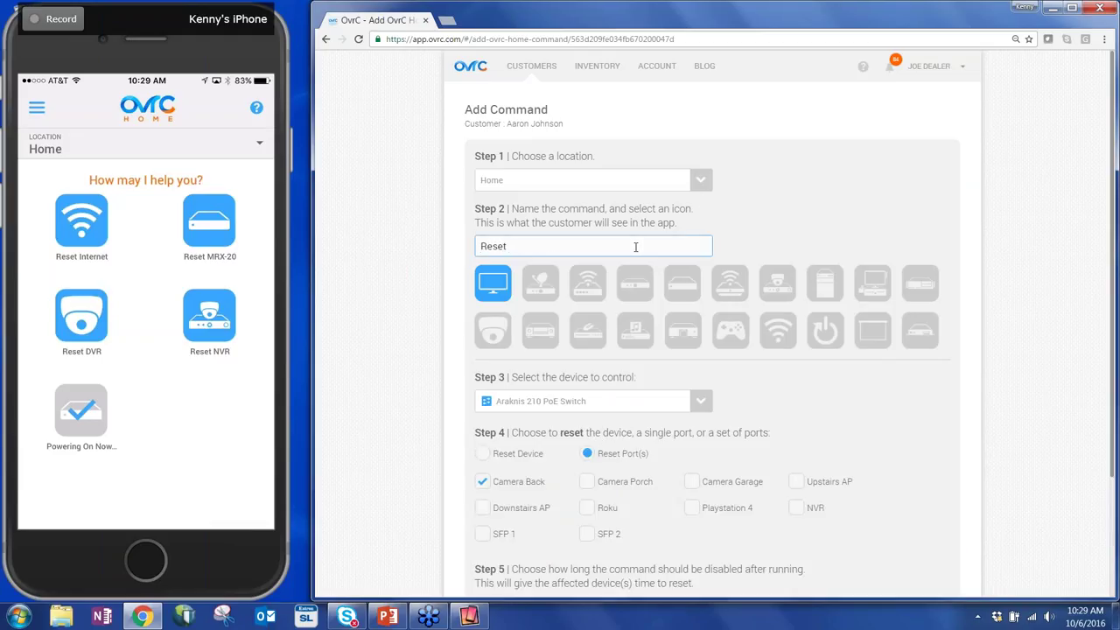
pyautogui.write(' WiFi')
pyautogui.click(745, 288)
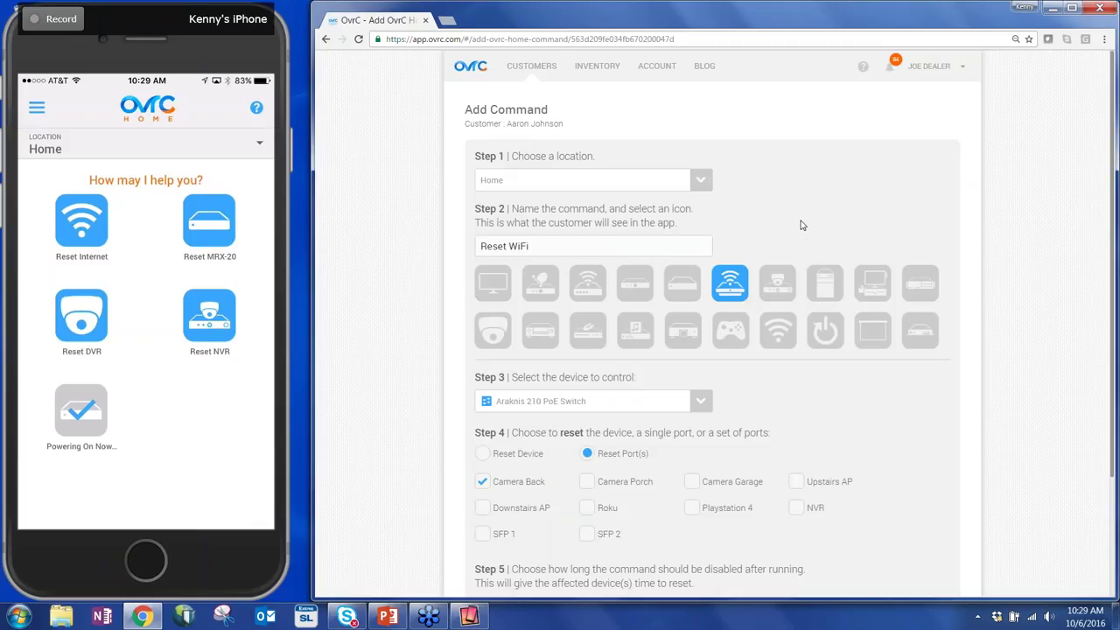
# Choose the Araknis 300 PoE Switch instead of the 210 as the device to control.
pyautogui.scroll(-1, 800, 225)
pyautogui.click(704, 345)
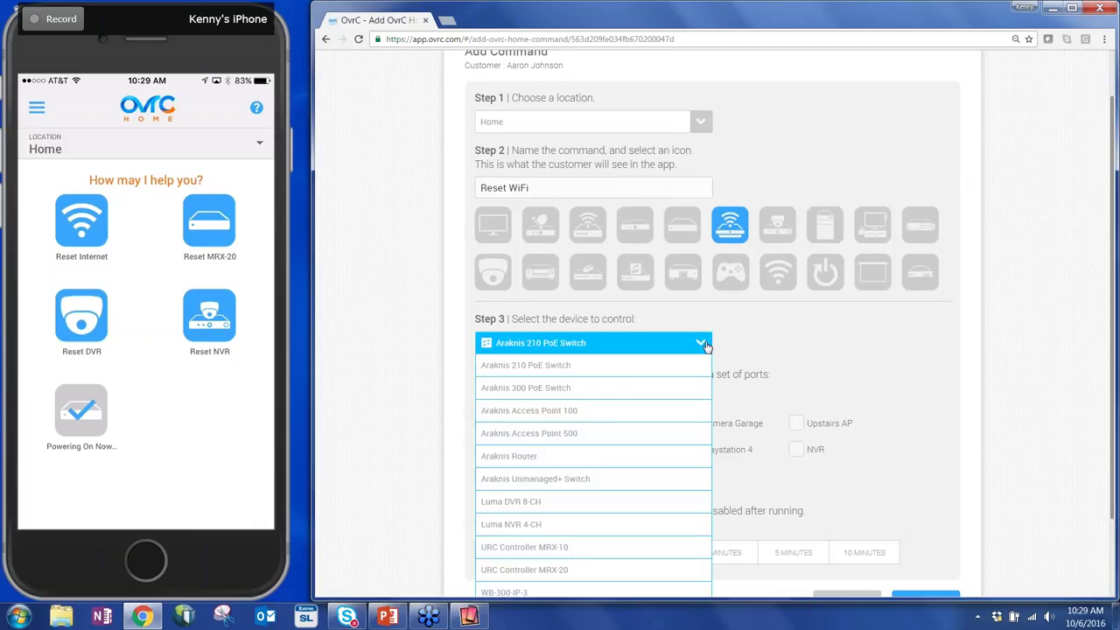
pyautogui.scroll(-2, 687, 355)
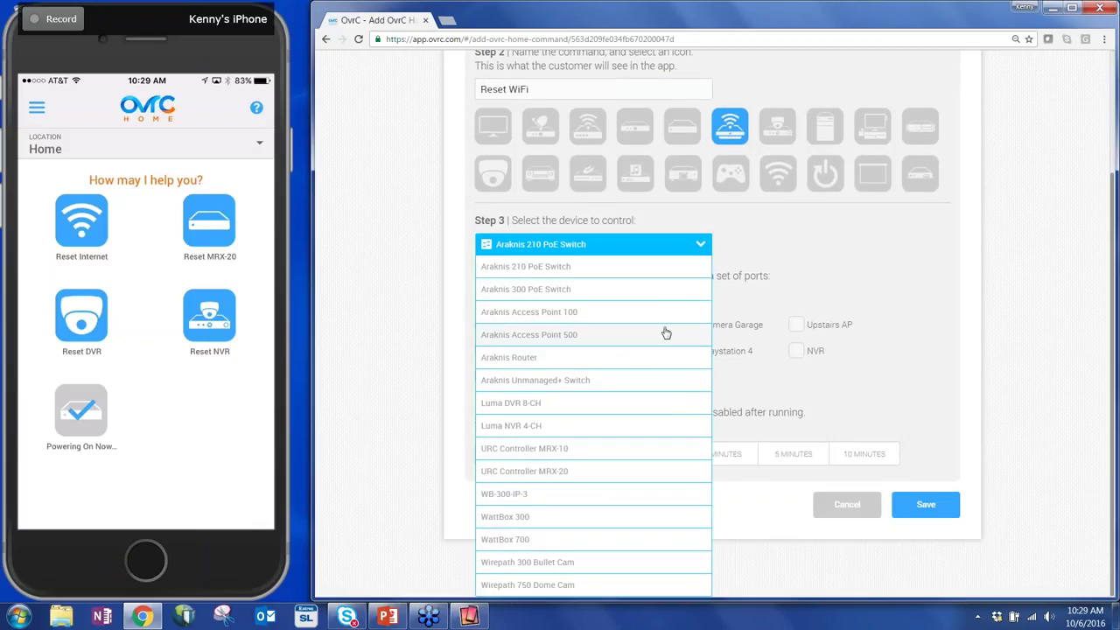
pyautogui.click(672, 276)
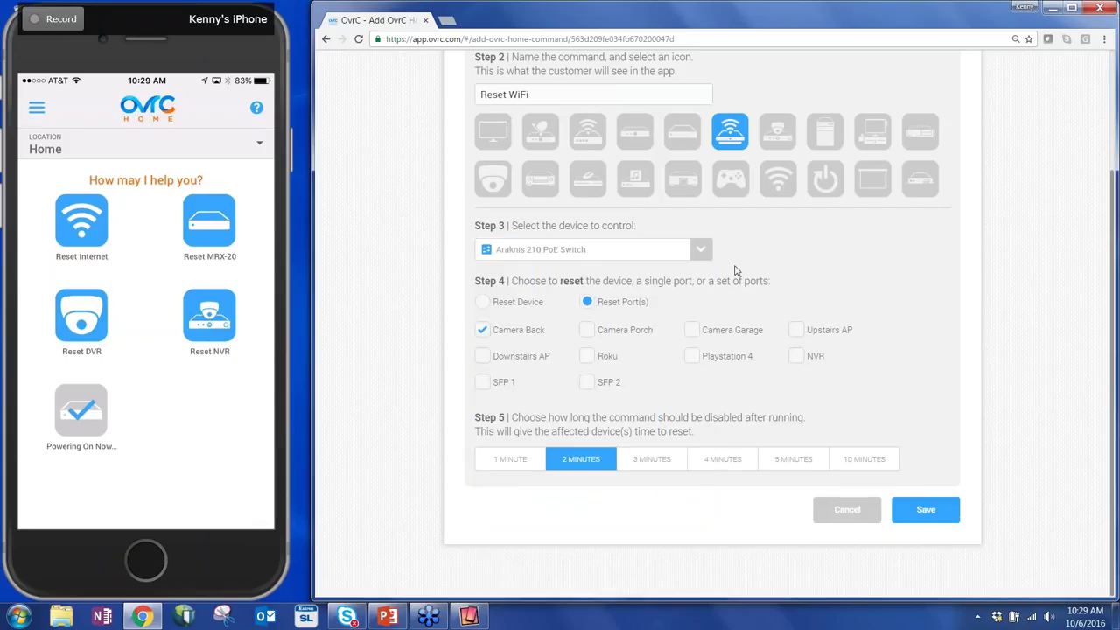
pyautogui.click(688, 252)
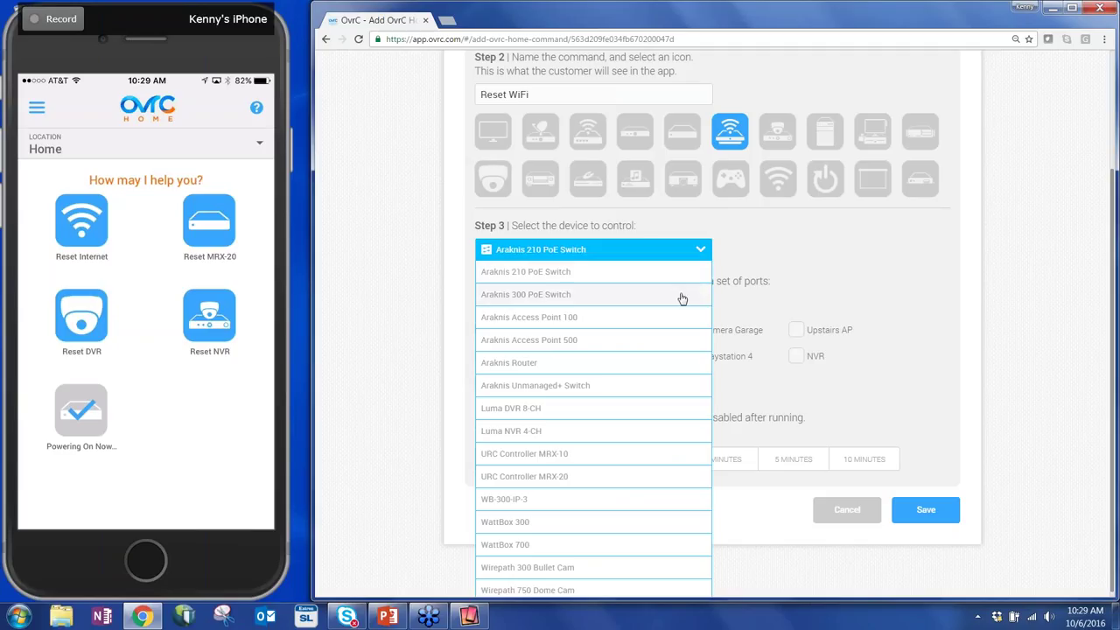
pyautogui.click(682, 298)
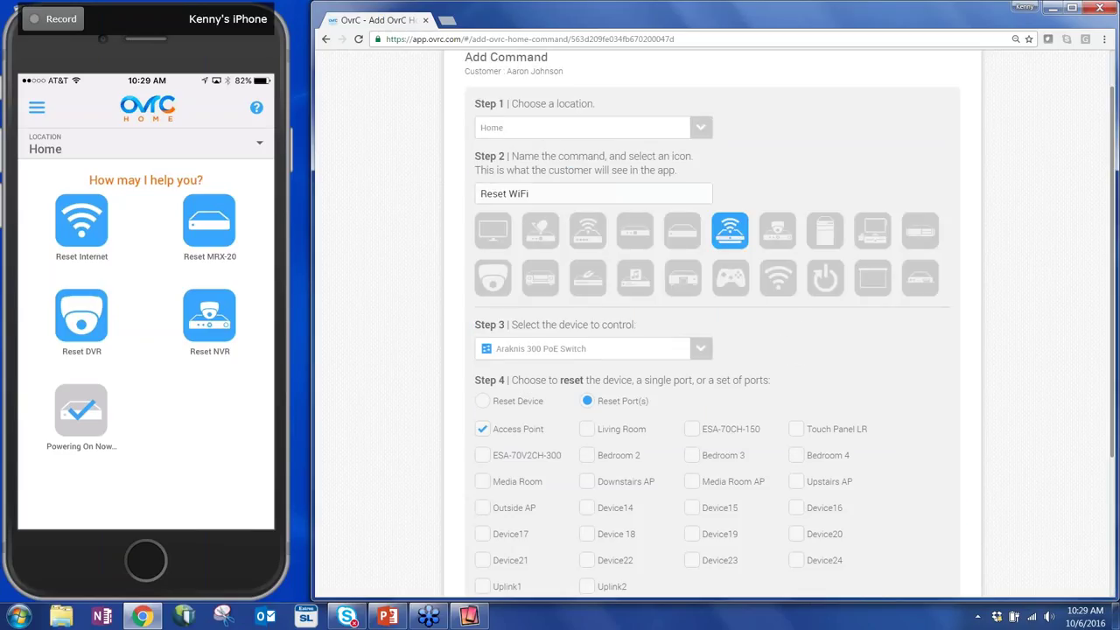
# Include the Upstairs, Media Room and Downstairs AP ports and set a 3-minute lockout.
pyautogui.scroll(-1, 780, 342)
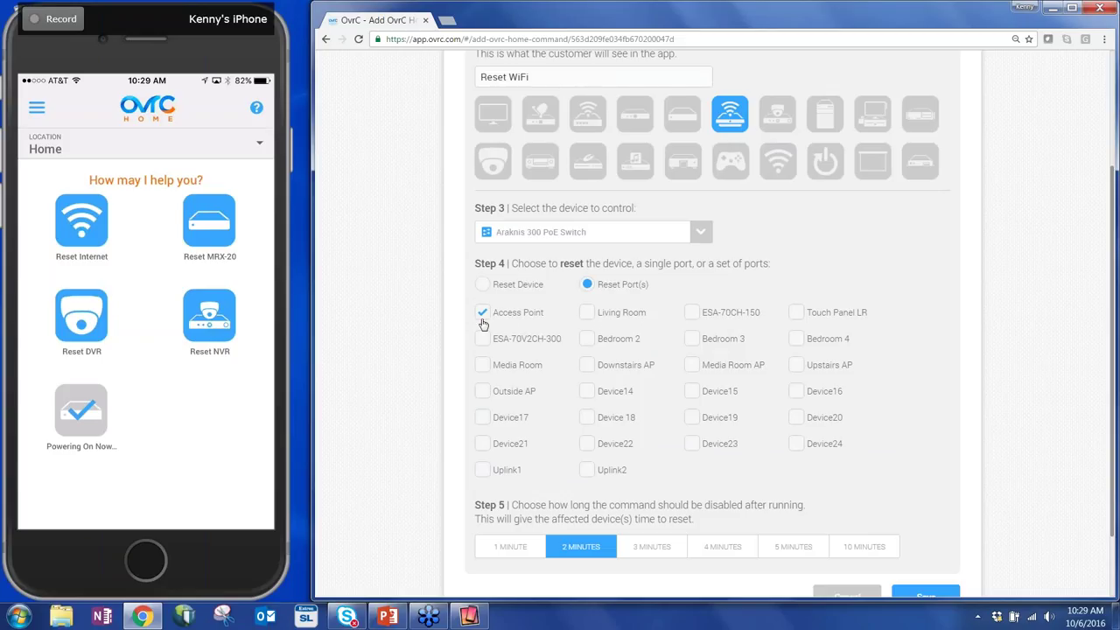
pyautogui.click(796, 366)
pyautogui.click(691, 366)
pyautogui.click(587, 367)
pyautogui.scroll(-1, 962, 438)
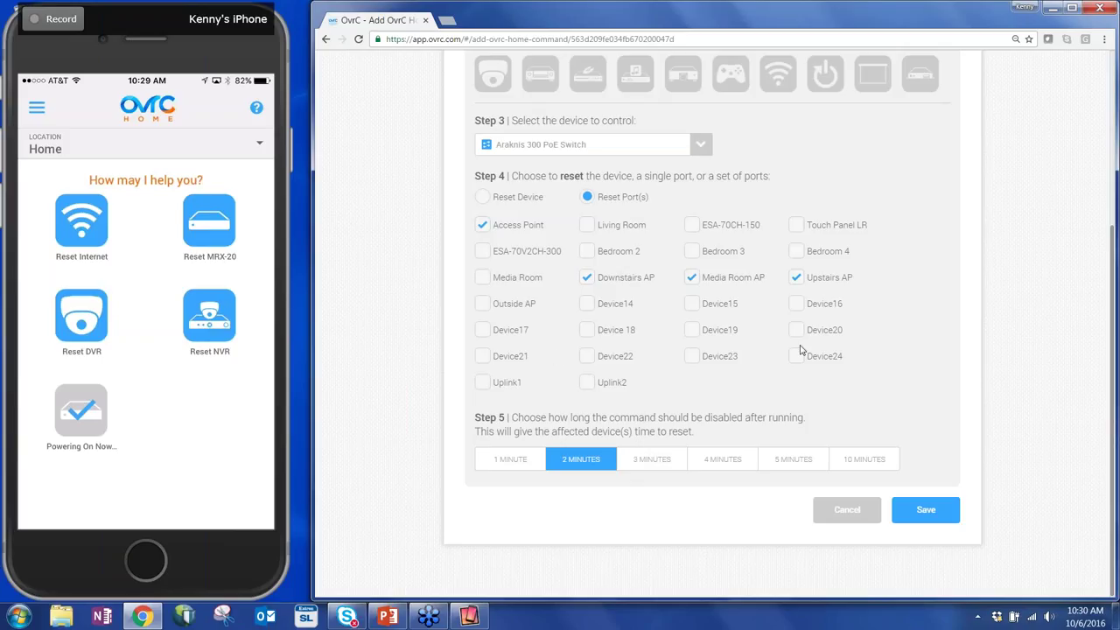
pyautogui.click(664, 462)
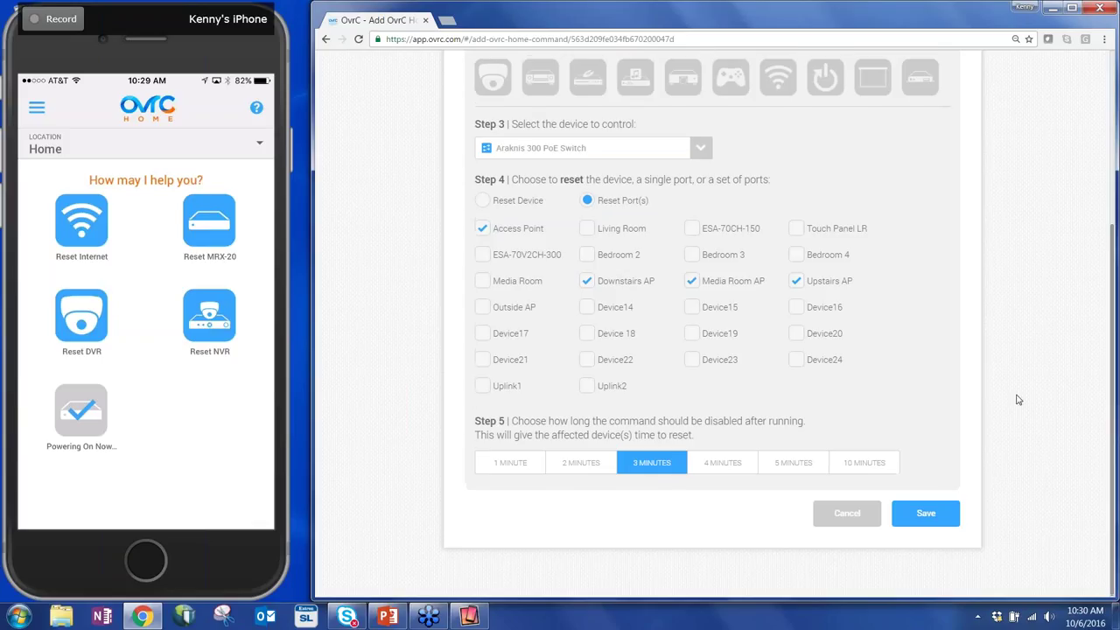
pyautogui.scroll(1, 1015, 398)
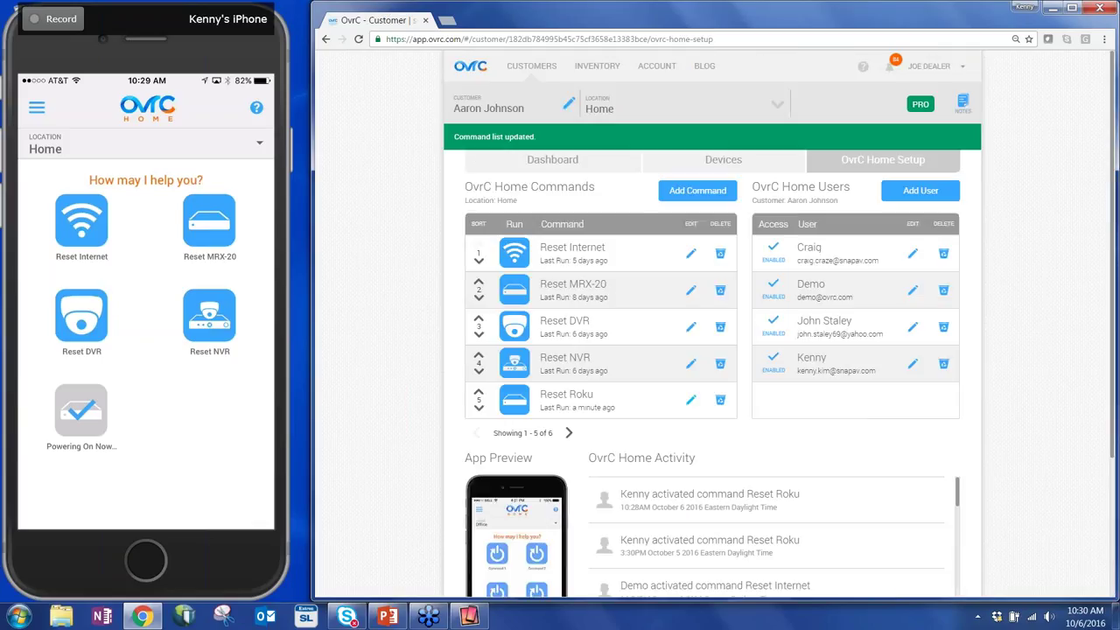
# Page forward to find Reset WiFi in the command list, then return to the first page.
pyautogui.click(568, 434)
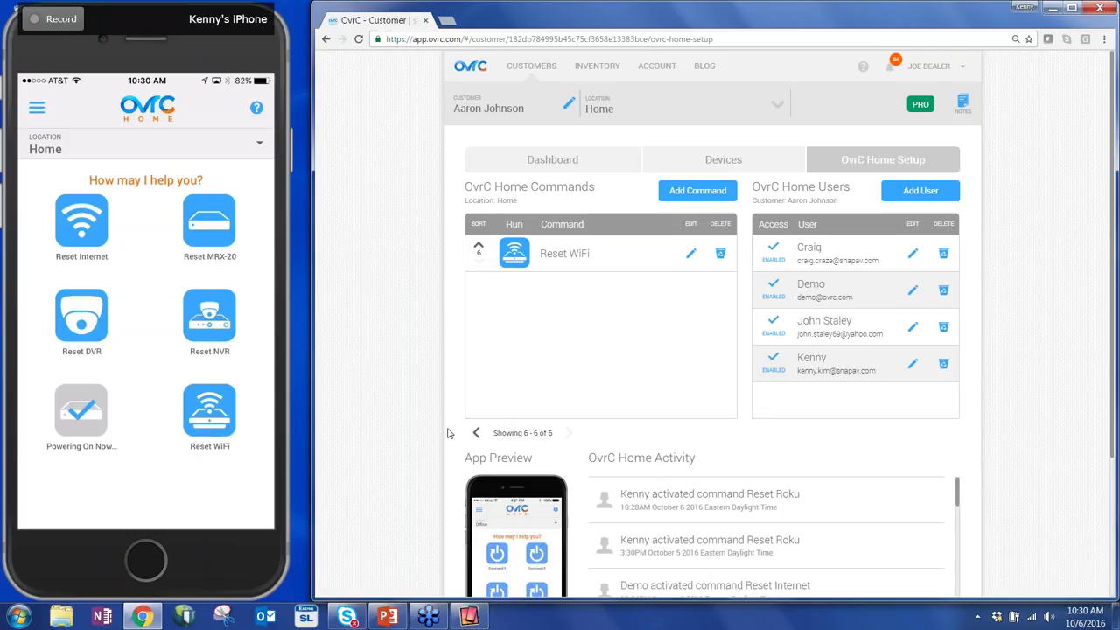
pyautogui.click(476, 433)
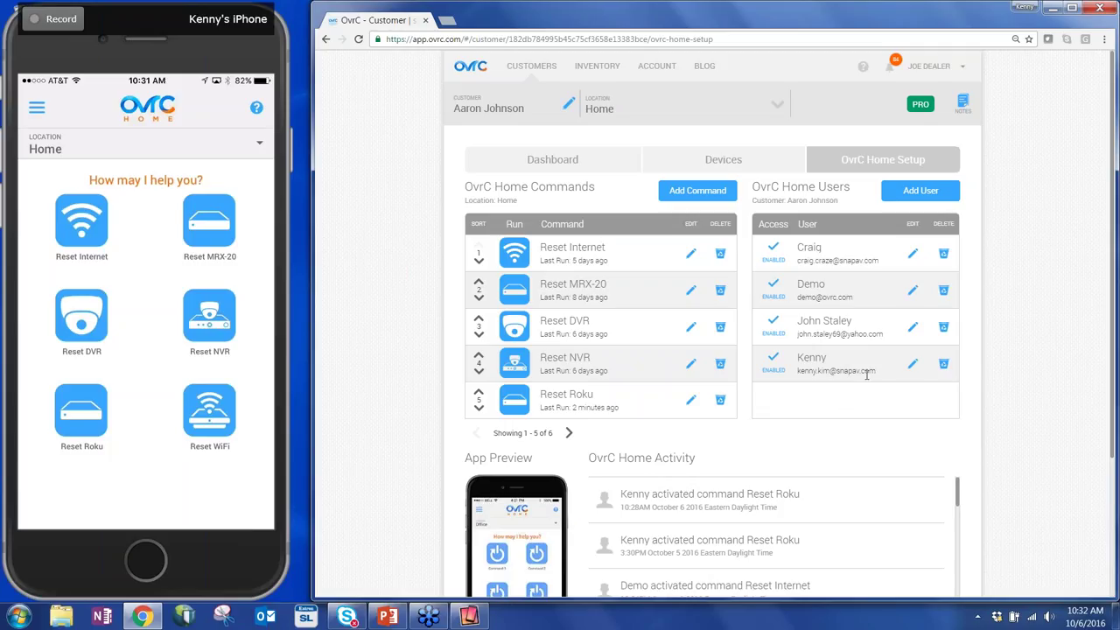
pyautogui.click(921, 190)
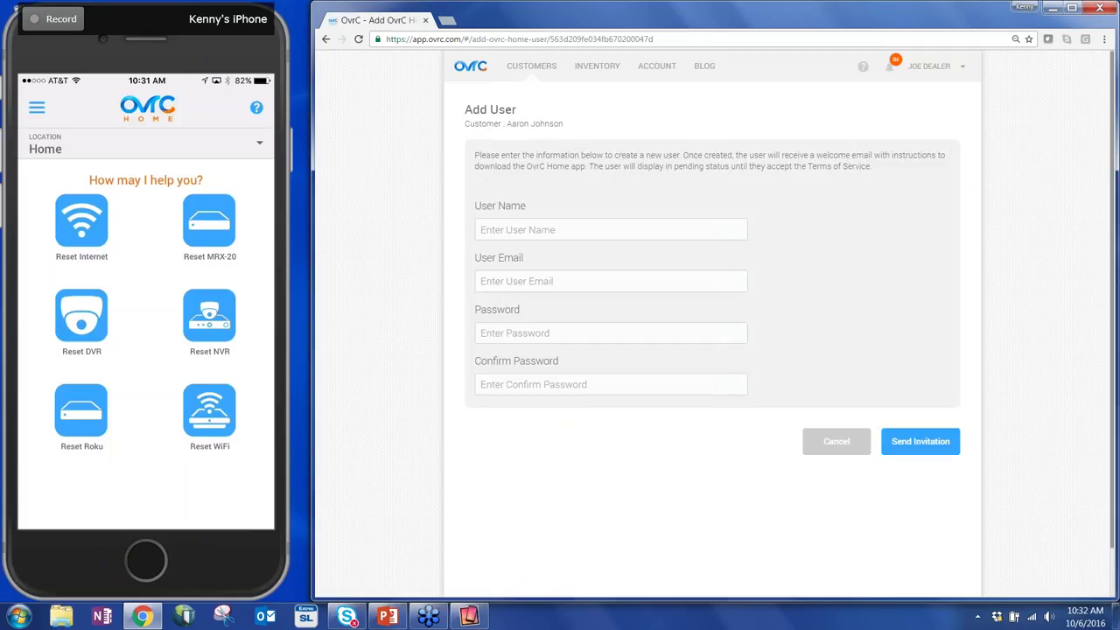
pyautogui.click(673, 236)
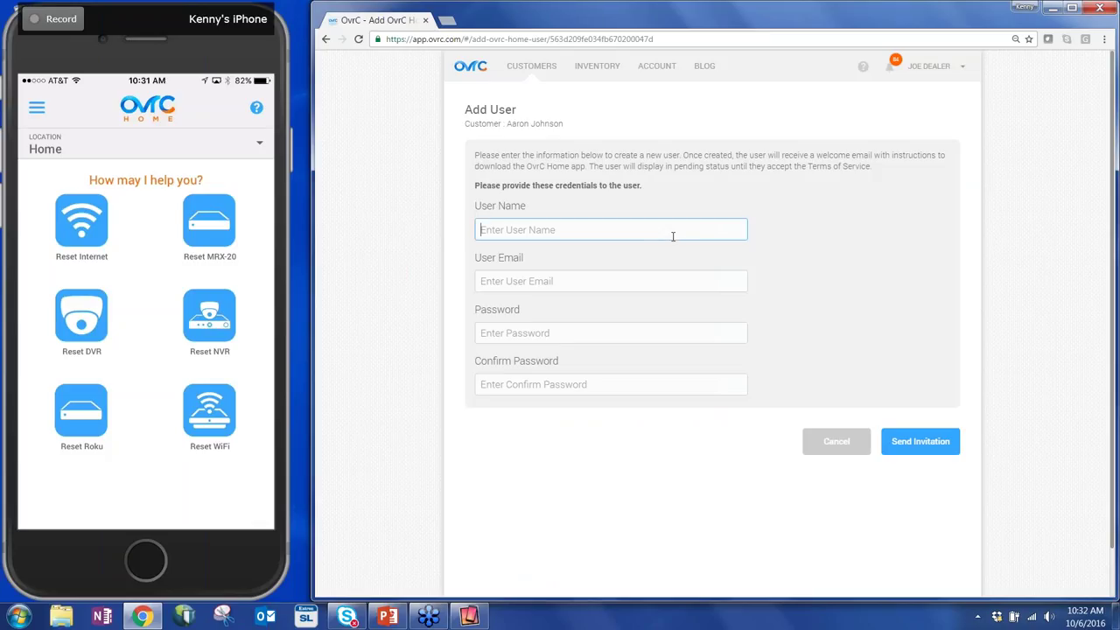
pyautogui.click(648, 282)
pyautogui.click(648, 332)
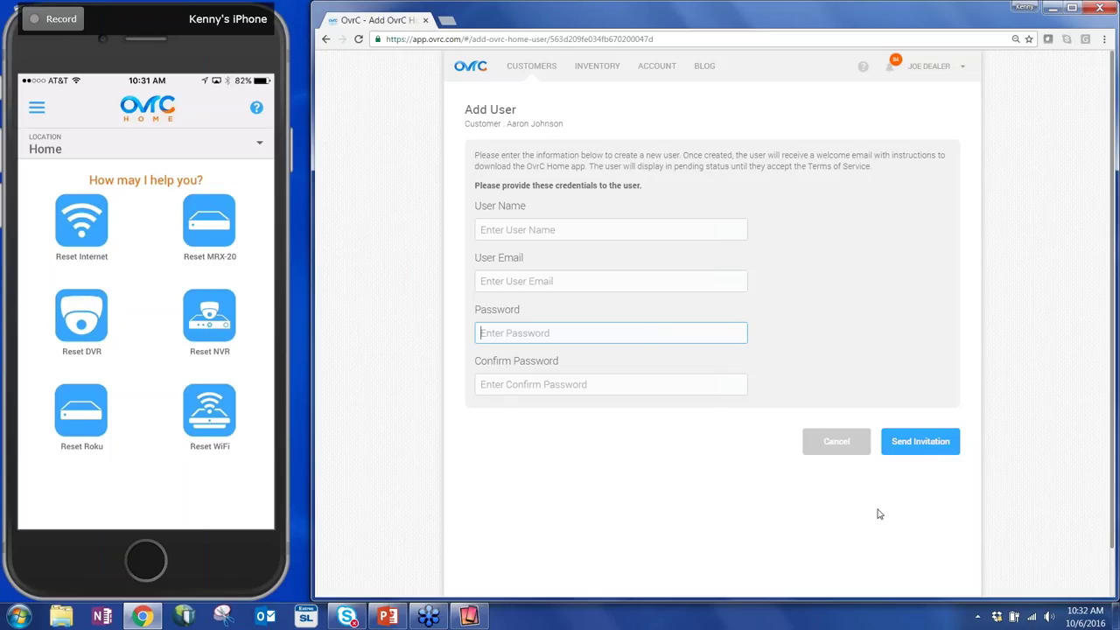
pyautogui.click(829, 455)
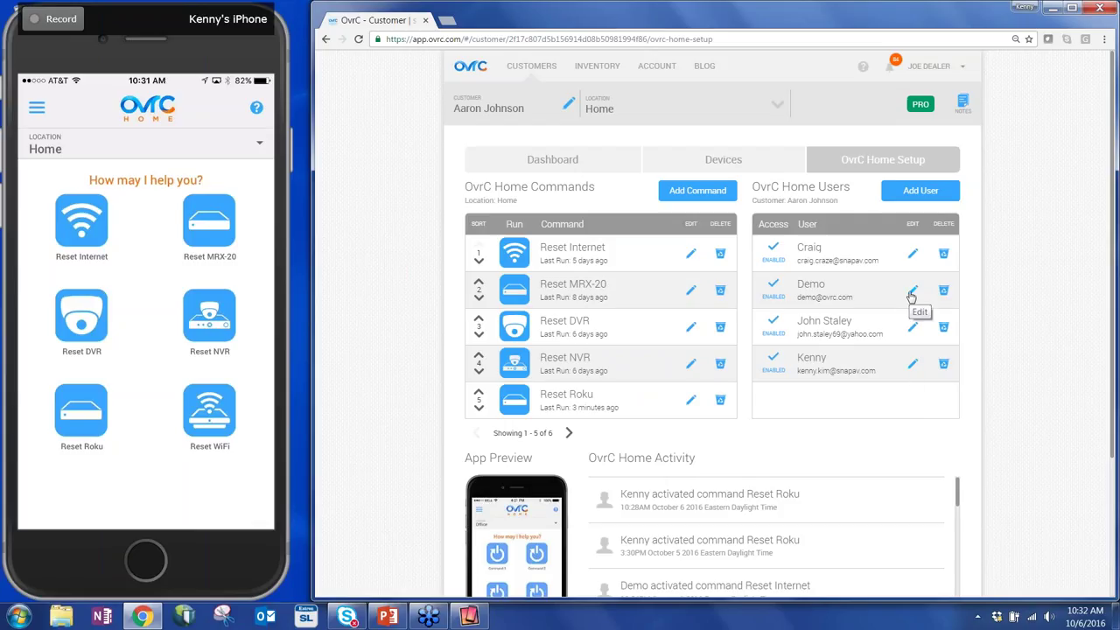
pyautogui.click(912, 295)
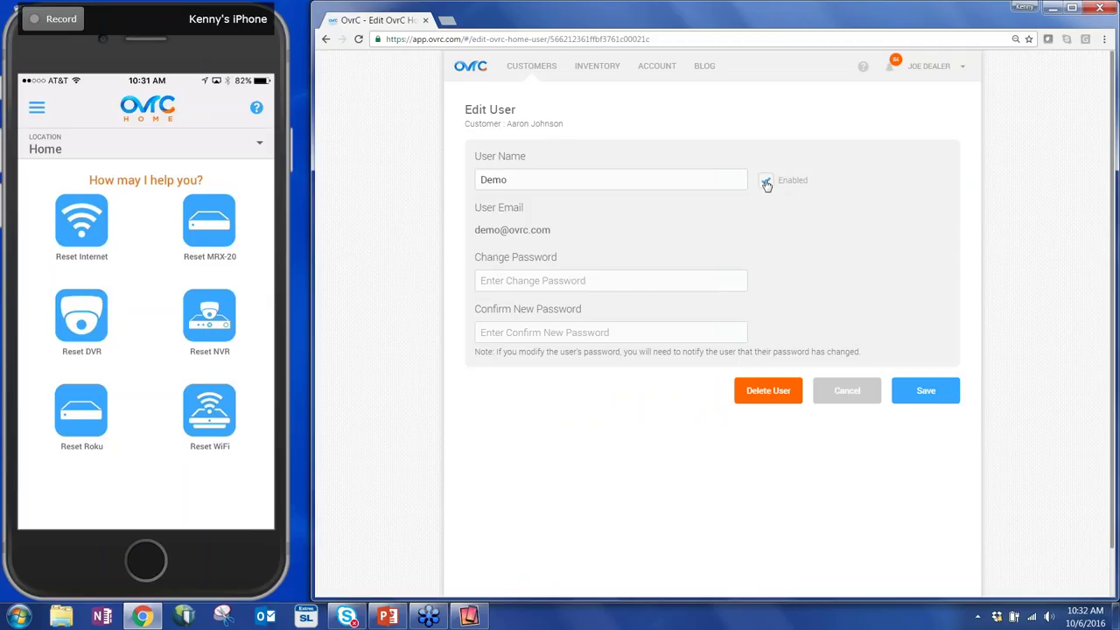
pyautogui.click(850, 393)
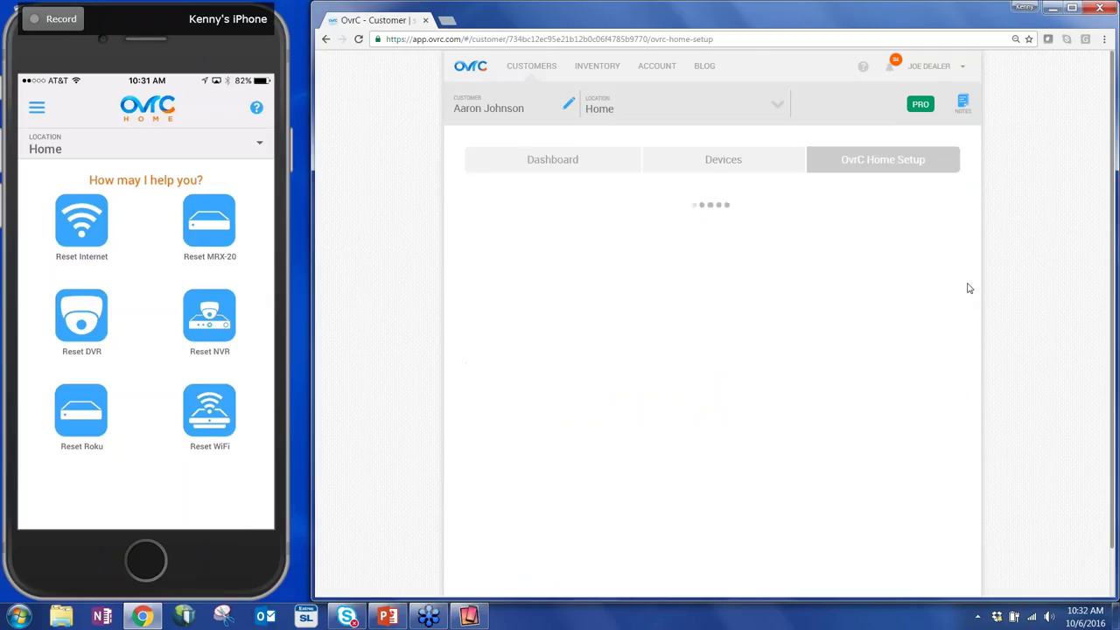
# Scroll through the OvrC Home Activity history, then maximize the PowerPoint window.
pyautogui.scroll(-2, 1051, 275)
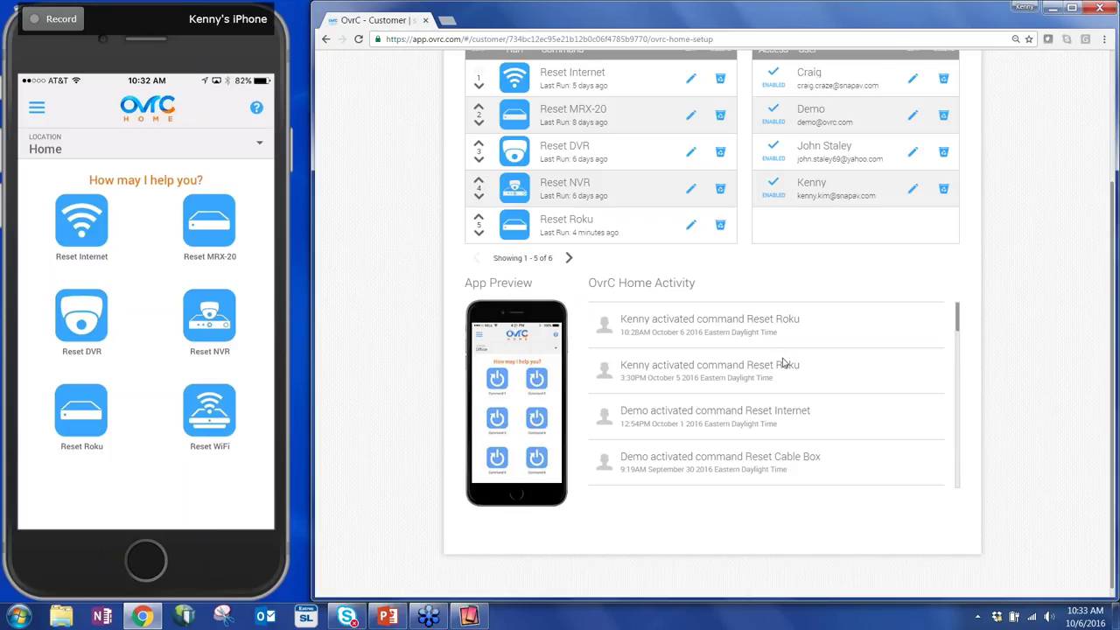
pyautogui.scroll(-5, 783, 364)
pyautogui.scroll(3, 757, 397)
pyautogui.scroll(1, 783, 361)
pyautogui.scroll(2, 1004, 368)
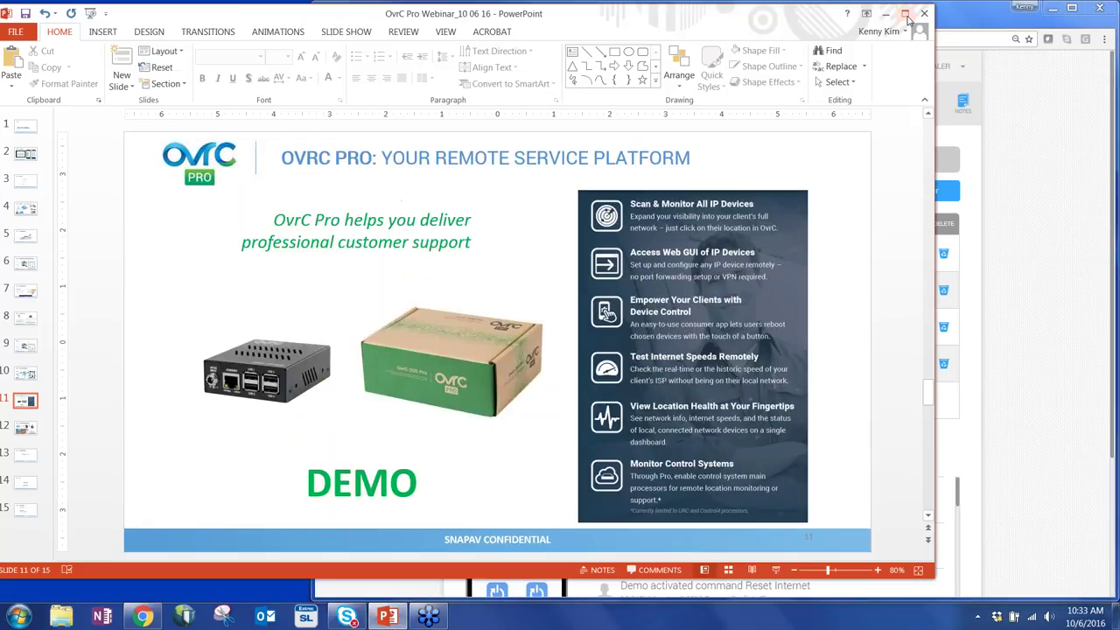
pyautogui.click(905, 14)
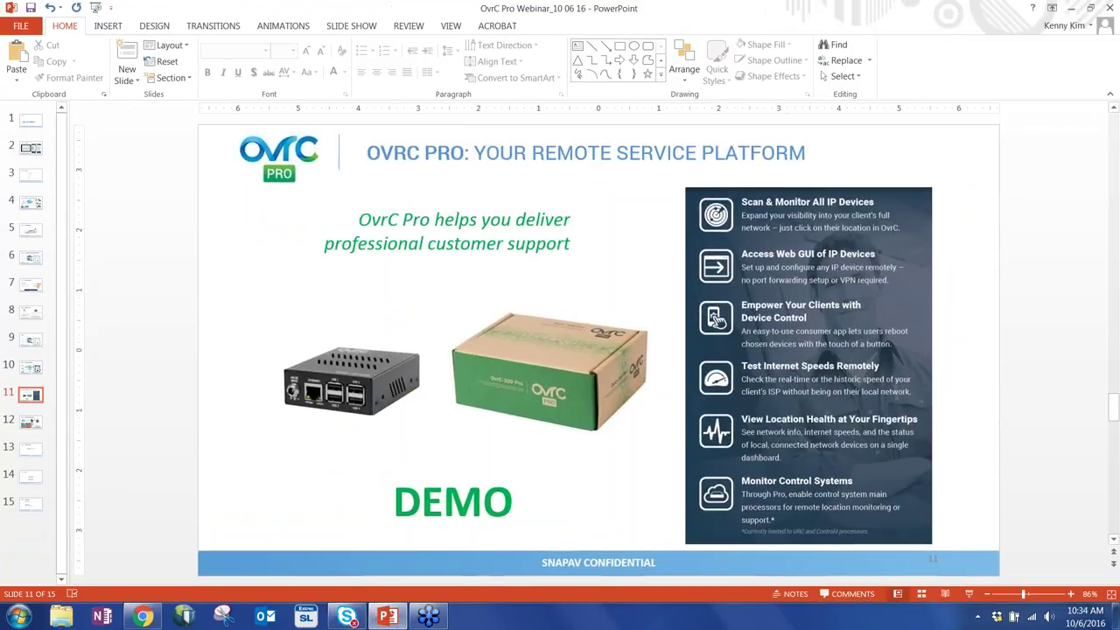